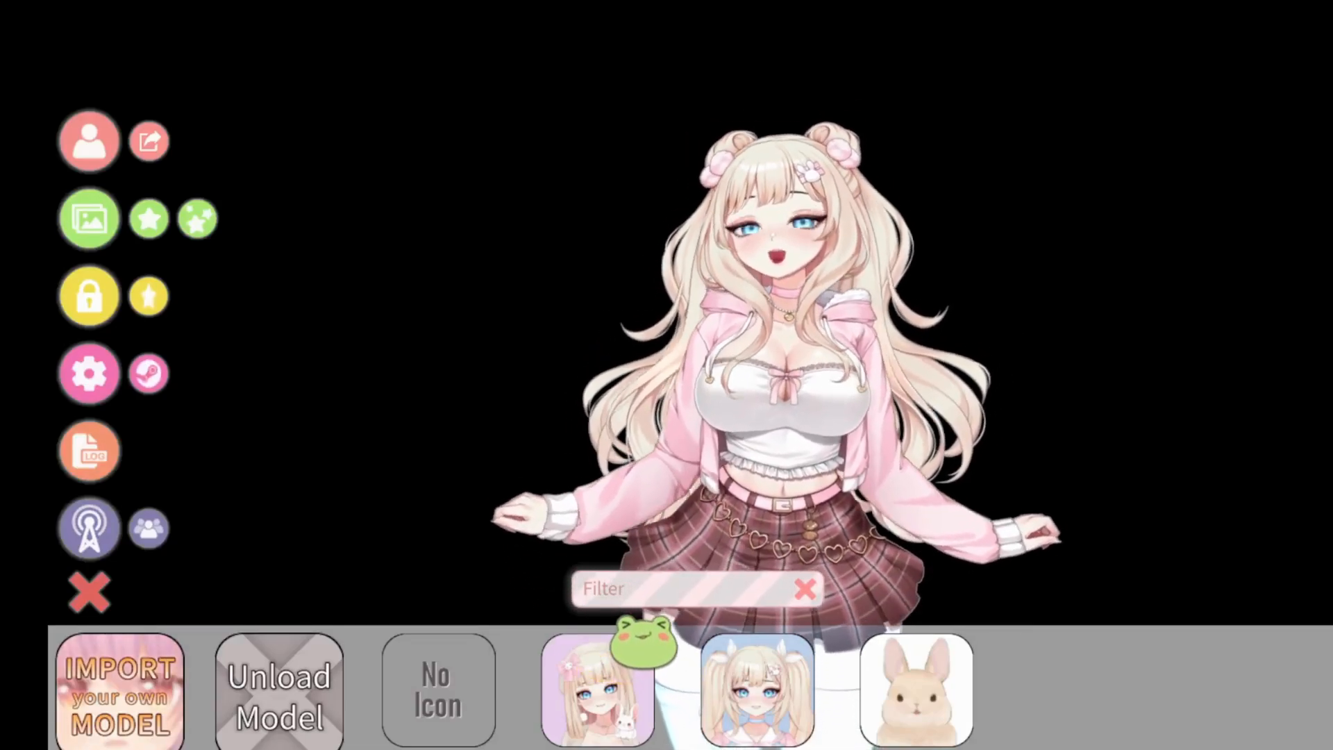
Load the twin-tailed model in the blue dress, and replace it with the rabbit model
{"action": "left_click", "coordinate": [775, 688]}
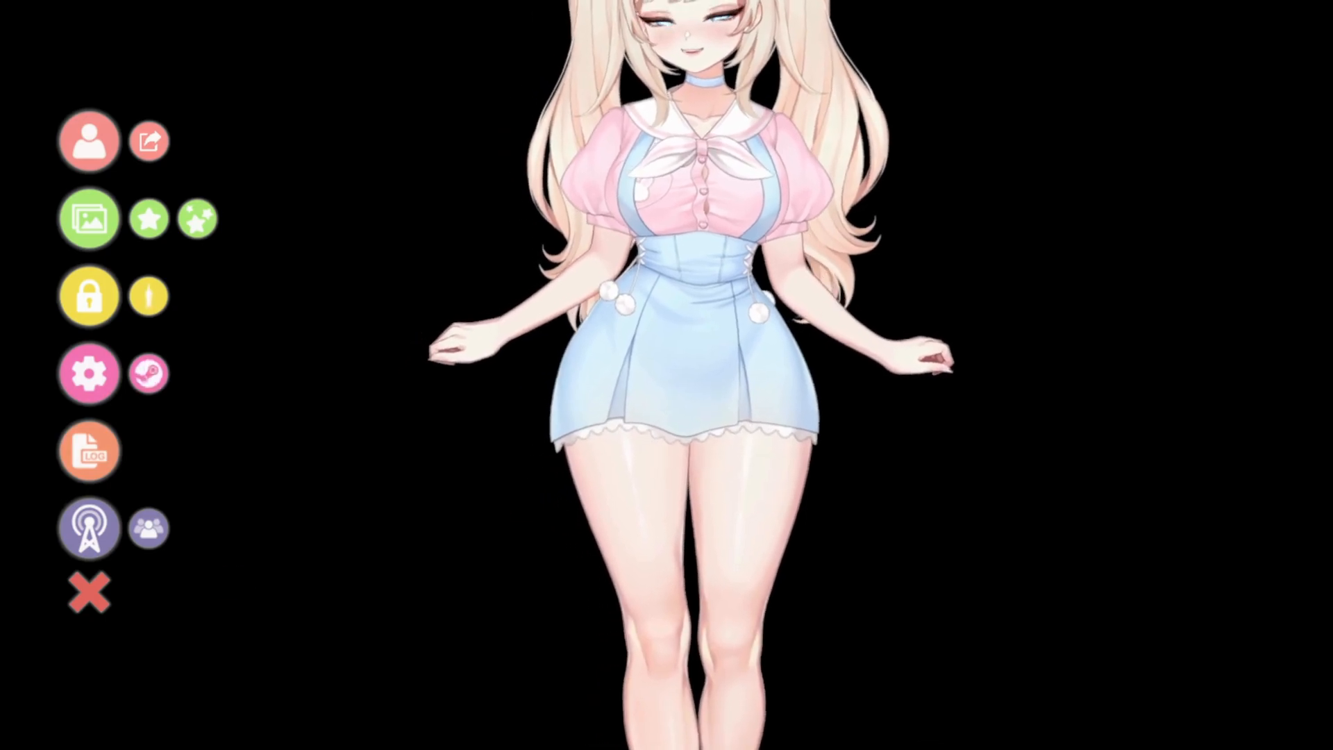
{"action": "left_click", "coordinate": [89, 141]}
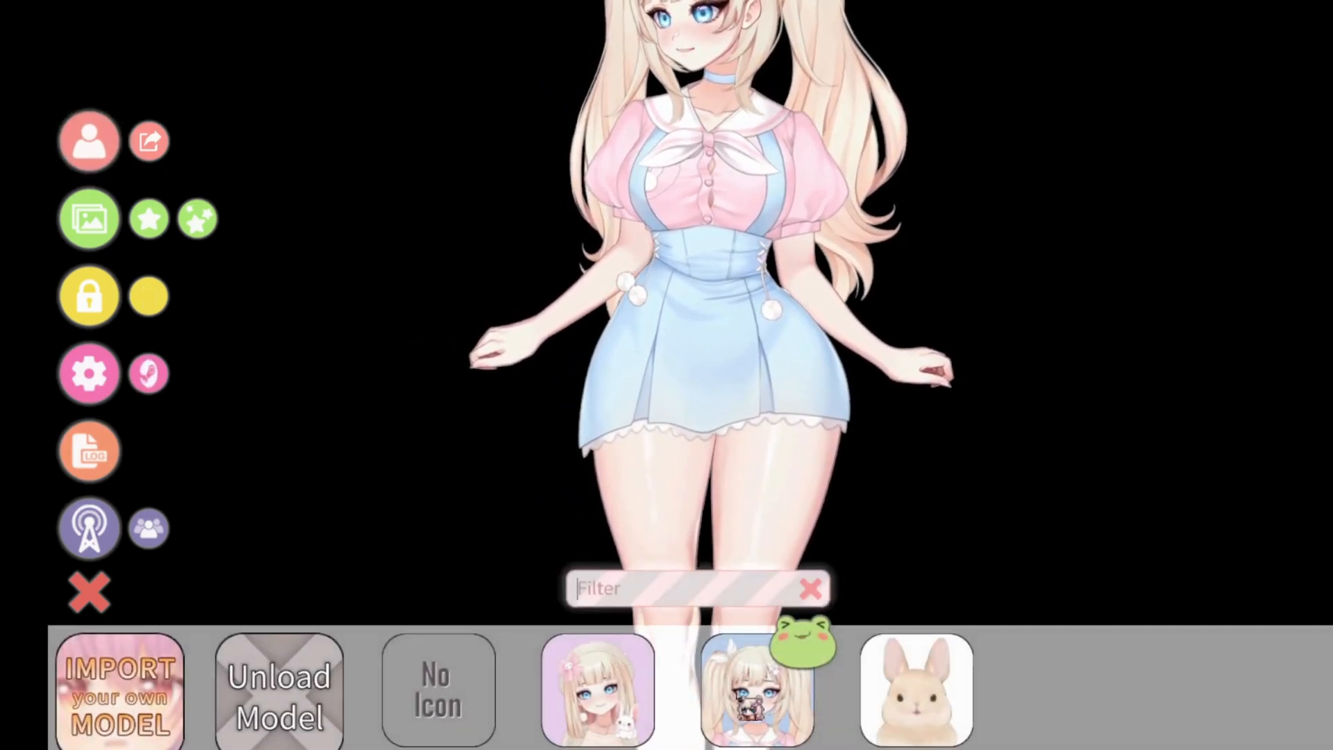
{"action": "left_click", "coordinate": [931, 717]}
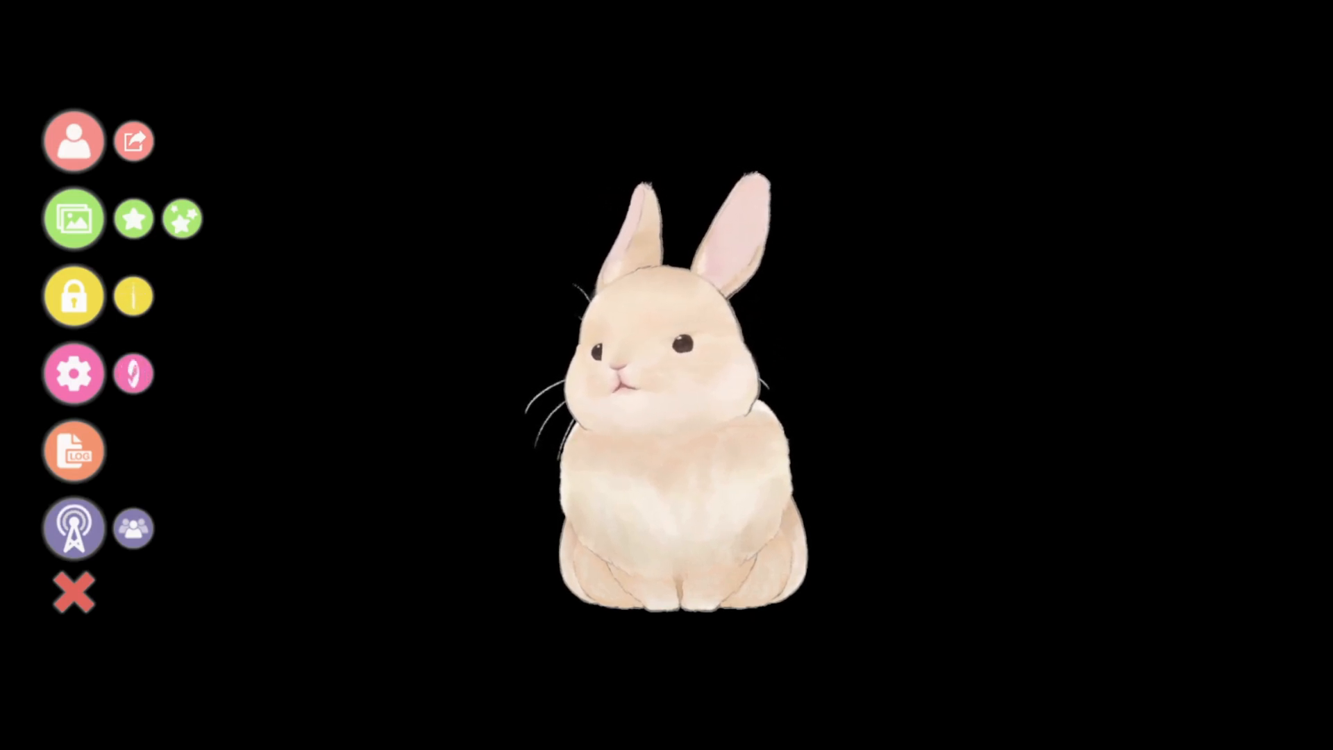
Add the ANIM_headpat item to the scene and place the hand on top of the rabbit's head
{"action": "left_click", "coordinate": [134, 219]}
{"action": "scroll", "coordinate": [611, 375], "scroll_direction": "down", "scroll_amount": 2}
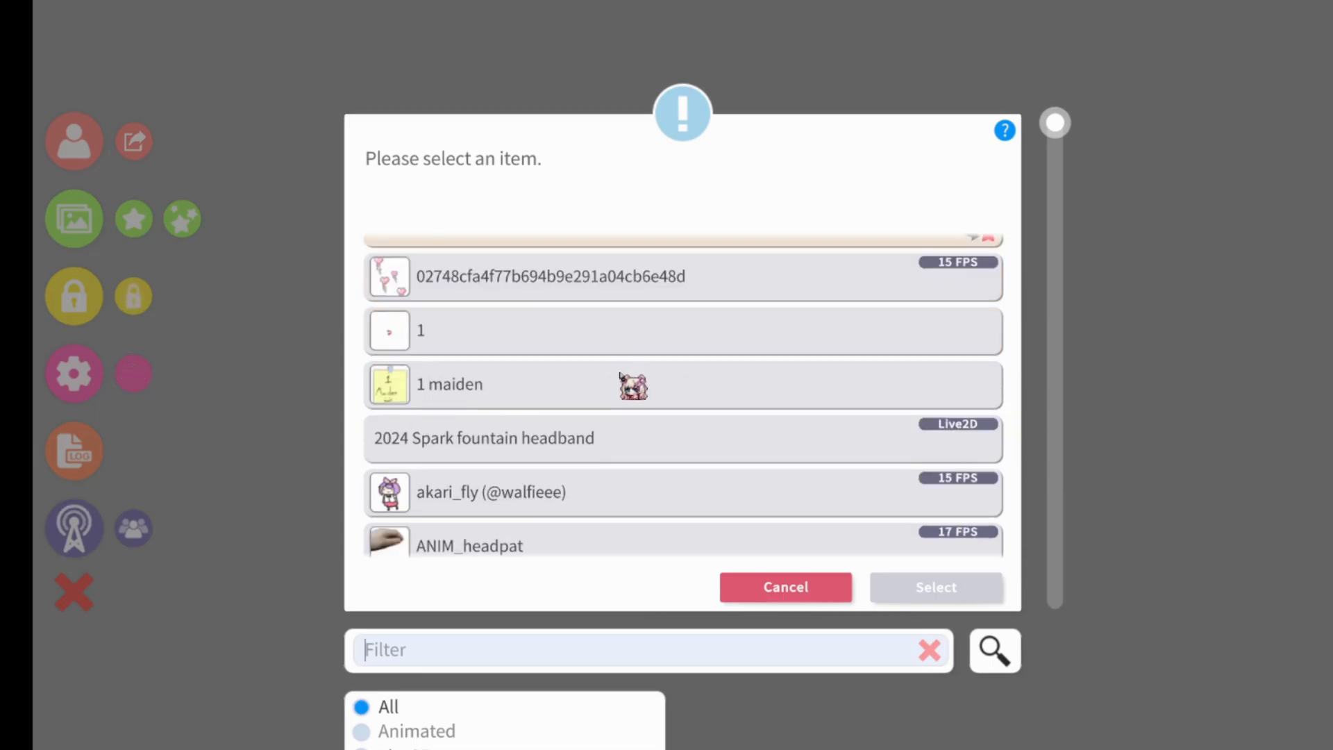
{"action": "scroll", "coordinate": [620, 375], "scroll_direction": "down", "scroll_amount": 2}
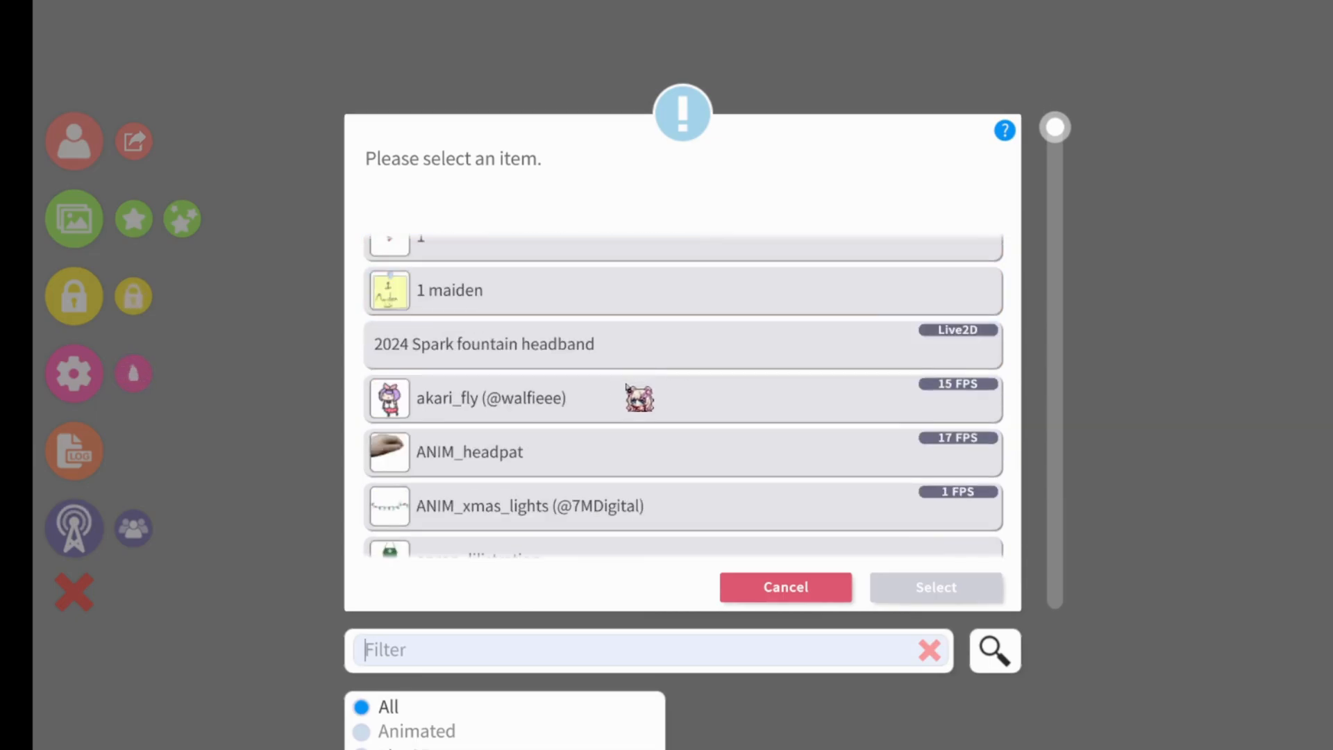
{"action": "scroll", "coordinate": [626, 384], "scroll_direction": "down", "scroll_amount": 3}
{"action": "scroll", "coordinate": [614, 393], "scroll_direction": "up", "scroll_amount": 2}
{"action": "left_click", "coordinate": [478, 413]}
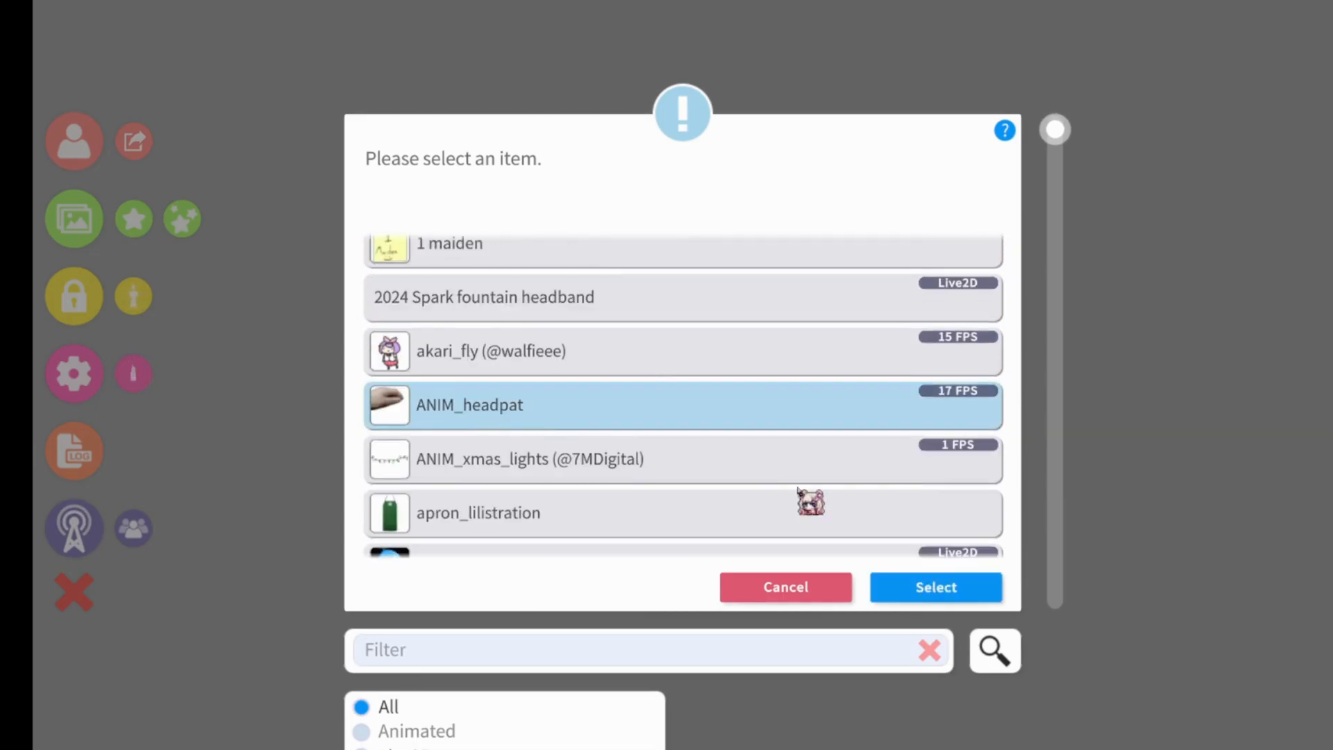
{"action": "left_click", "coordinate": [954, 588]}
{"action": "left_click", "coordinate": [904, 745]}
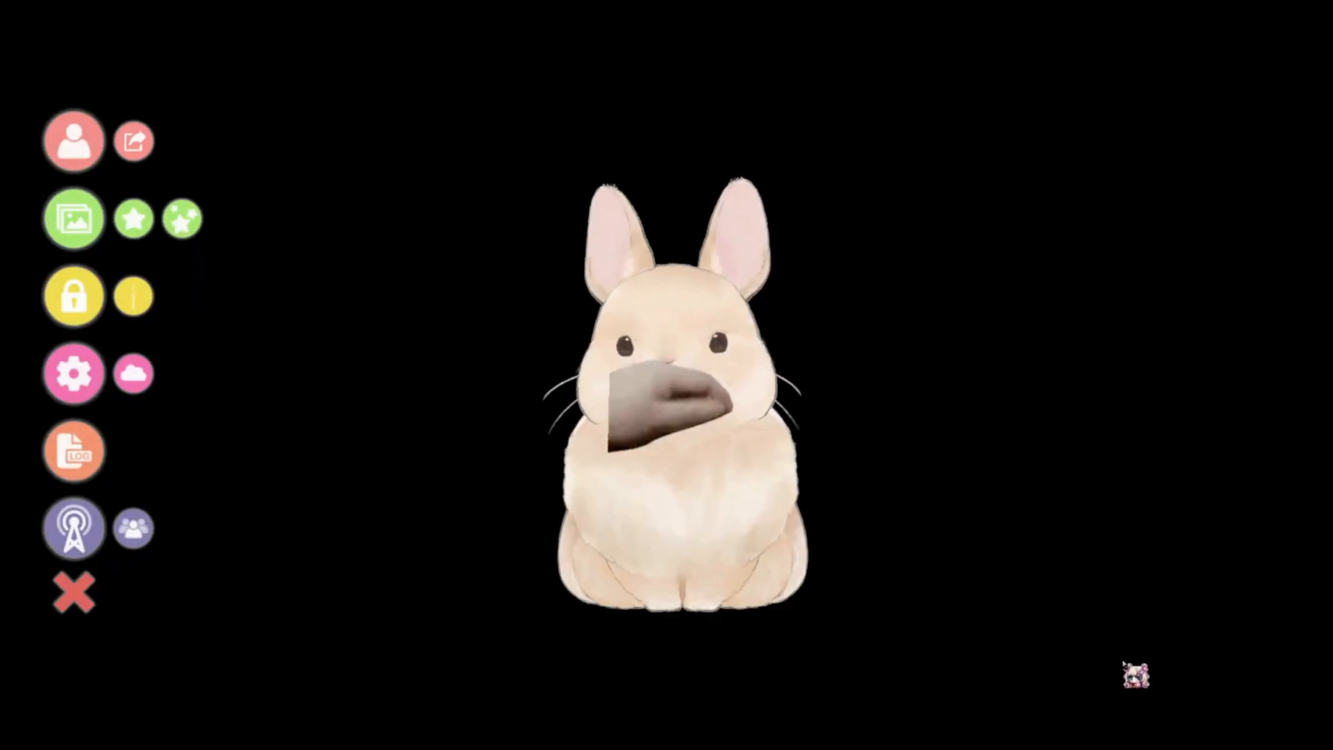
{"action": "left_click_drag", "start_coordinate": [623, 423], "coordinate": [624, 289]}
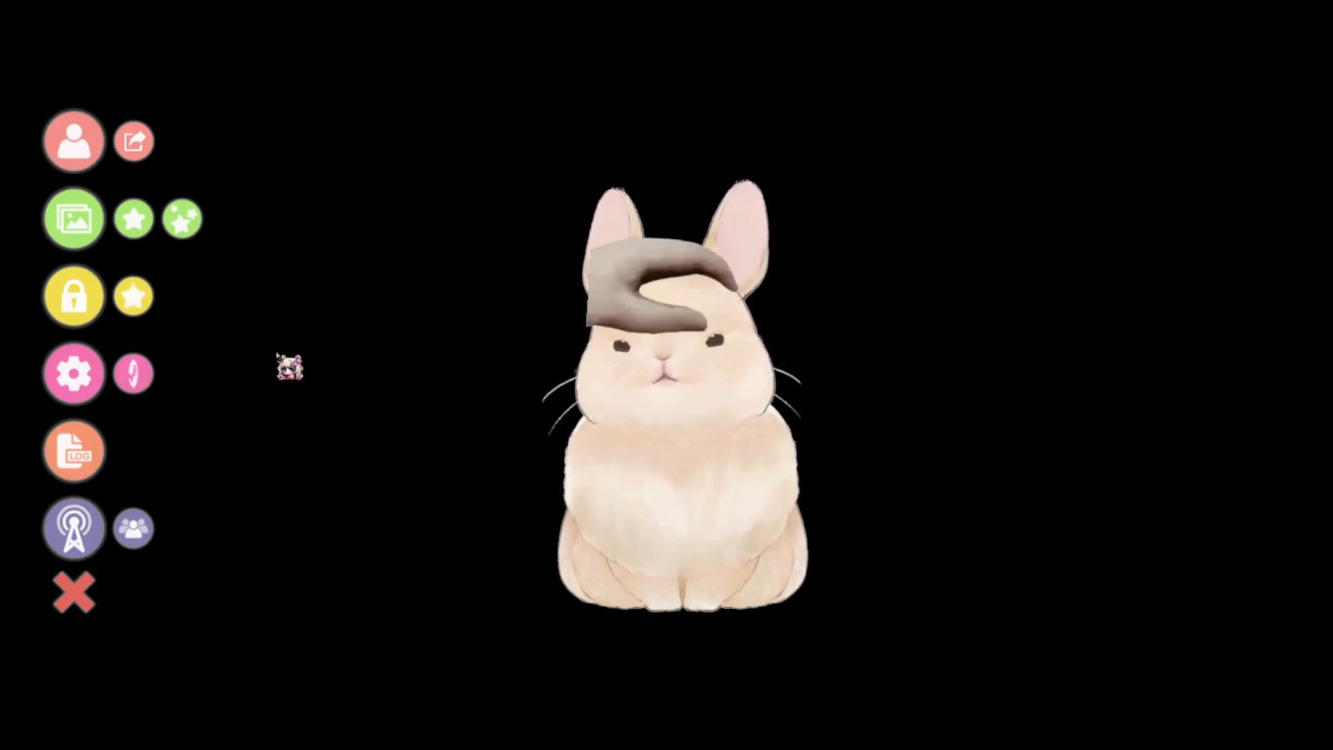
Open the existing HeadPat item scene for modification
{"action": "left_click", "coordinate": [185, 226]}
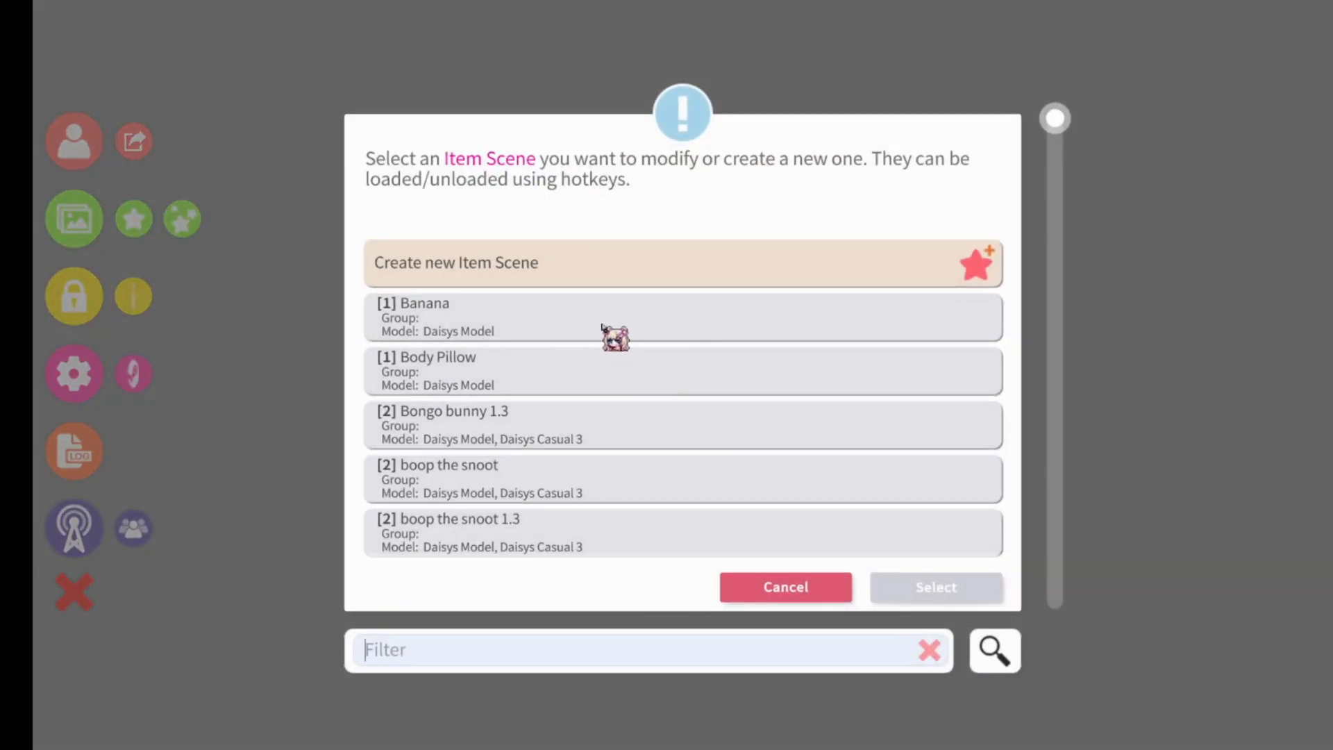
{"action": "scroll", "coordinate": [556, 402], "scroll_direction": "down", "scroll_amount": 2}
{"action": "scroll", "coordinate": [459, 409], "scroll_direction": "down", "scroll_amount": 2}
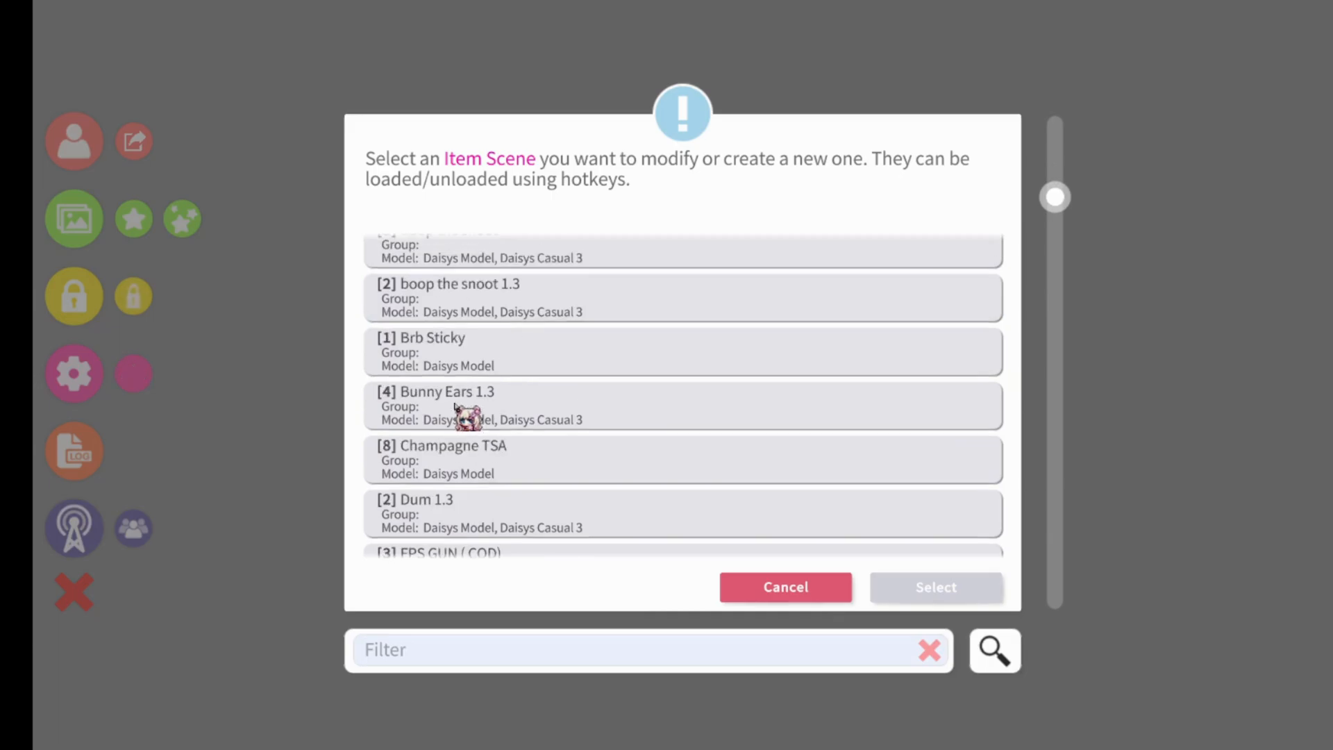
{"action": "scroll", "coordinate": [545, 446], "scroll_direction": "down", "scroll_amount": 2}
{"action": "scroll", "coordinate": [575, 455], "scroll_direction": "down", "scroll_amount": 5}
{"action": "scroll", "coordinate": [558, 446], "scroll_direction": "down", "scroll_amount": 2}
{"action": "left_click", "coordinate": [516, 469]}
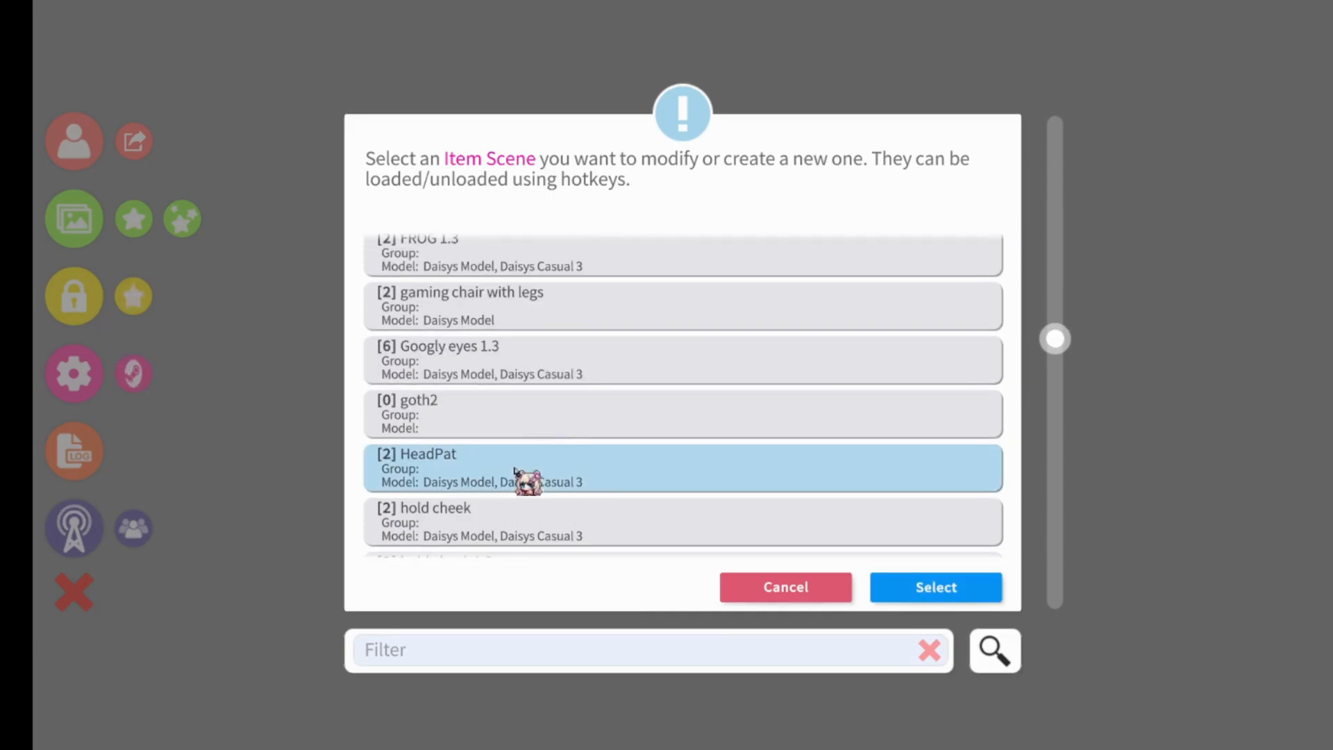
{"action": "left_click", "coordinate": [936, 589]}
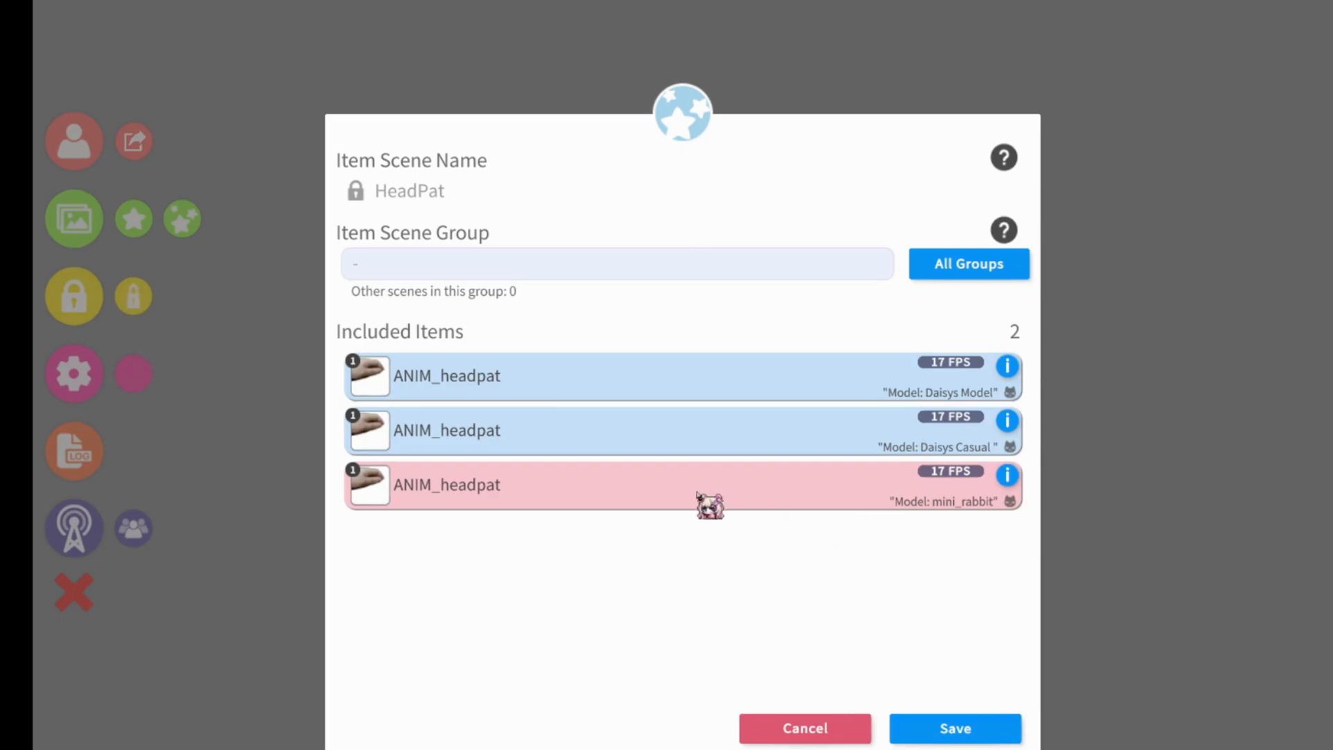
Include the ANIM_headpat item attached to mini_rabbit in the HeadPat item scene and save the scene
{"action": "left_click", "coordinate": [595, 494]}
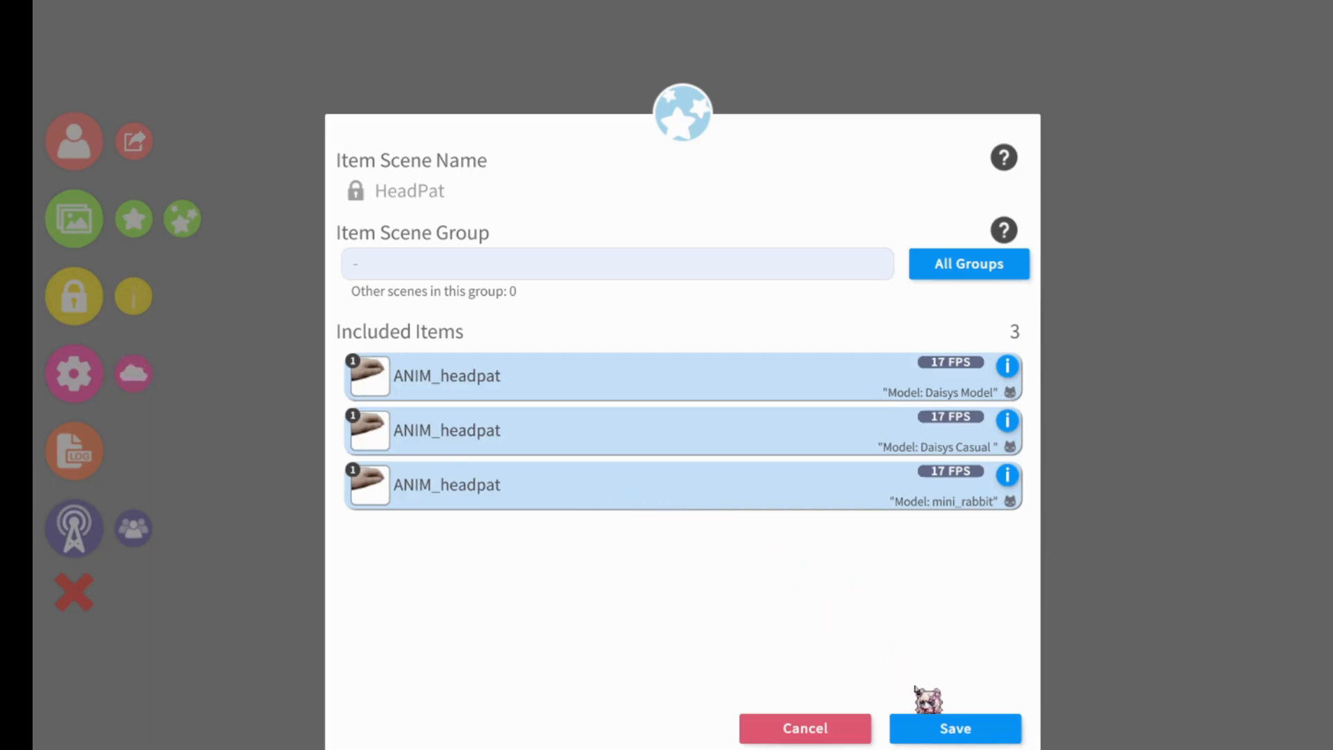
{"action": "left_click", "coordinate": [956, 728]}
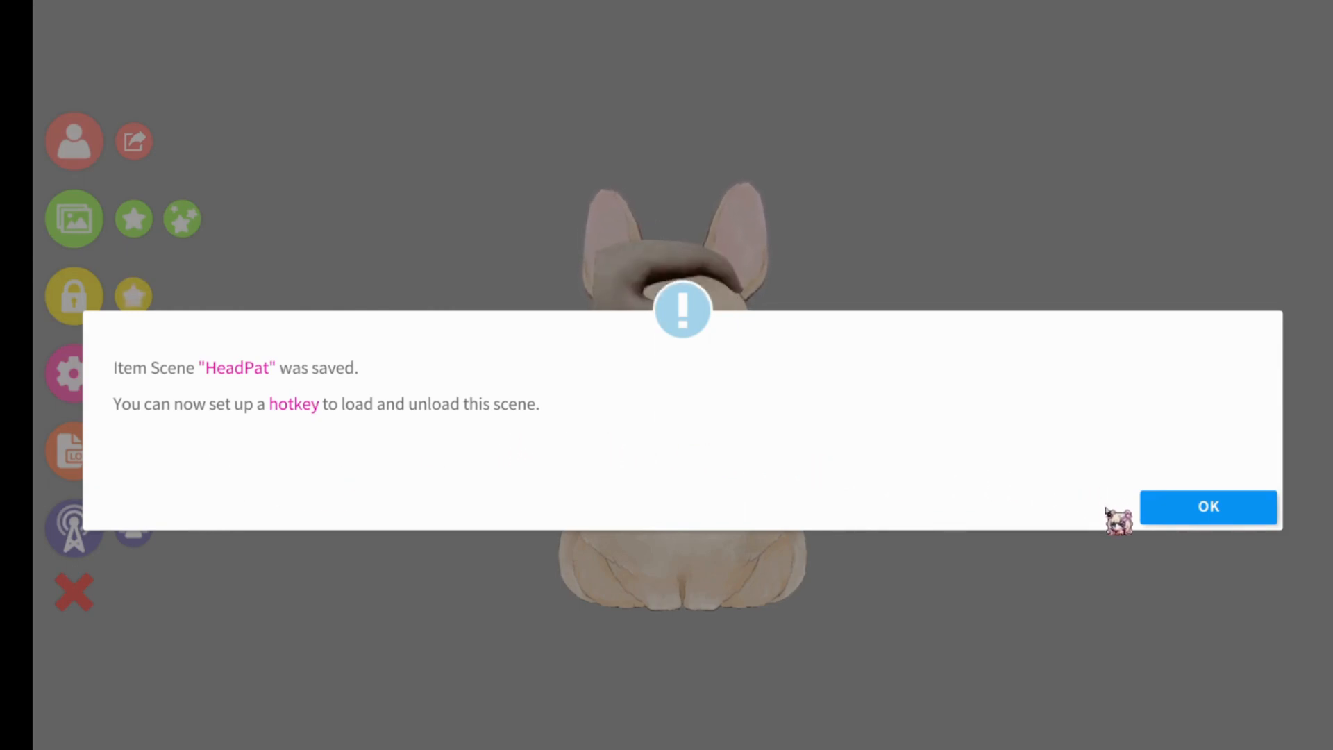
{"action": "left_click", "coordinate": [1238, 509]}
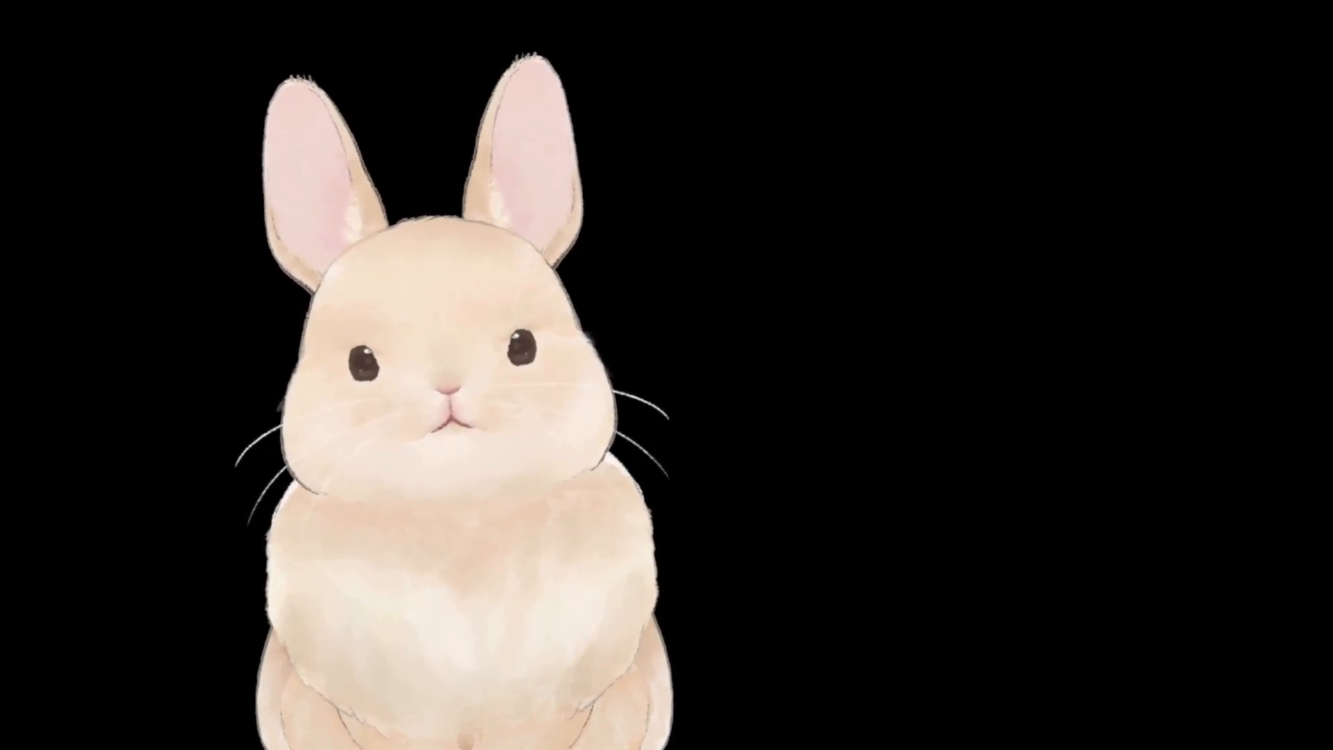
Open the model's hotkey settings and test the white hotkey by toggling it on and off
{"action": "double_click", "coordinate": [877, 540]}
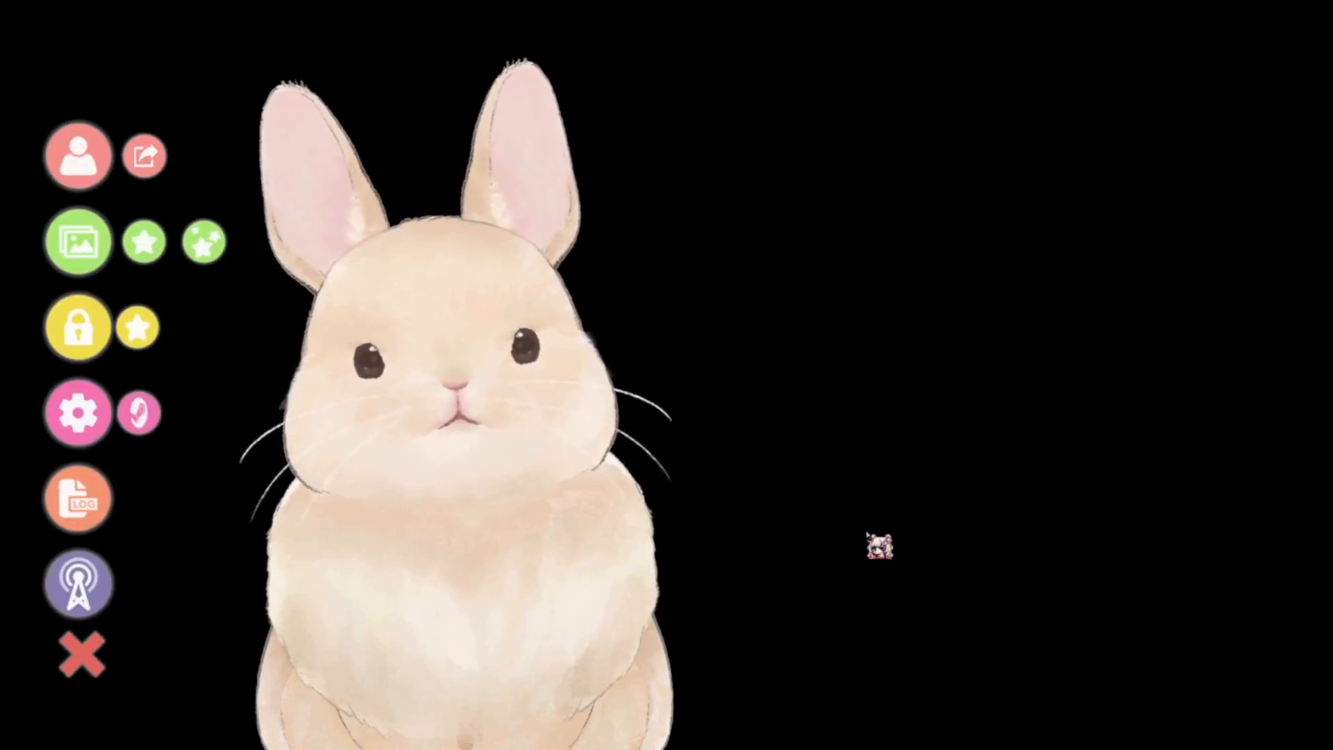
{"action": "left_click", "coordinate": [98, 421]}
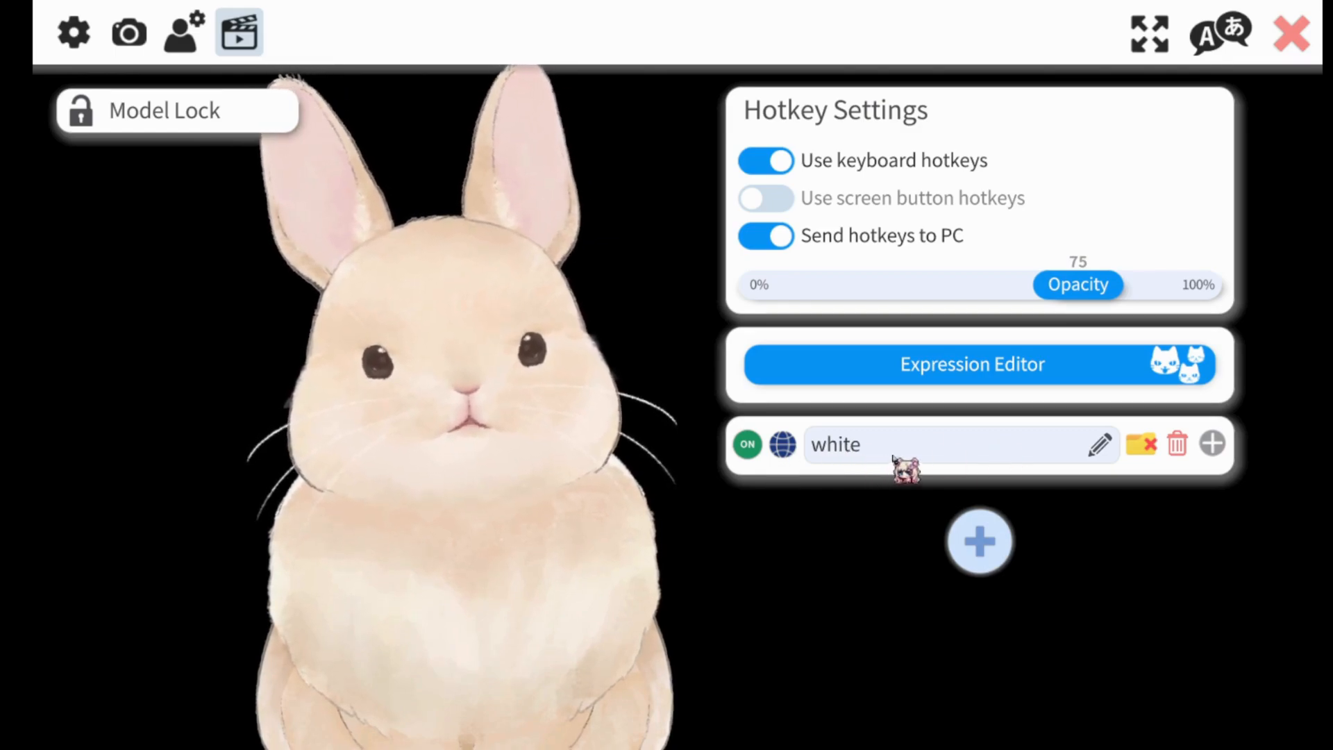
{"action": "key", "text": "1"}
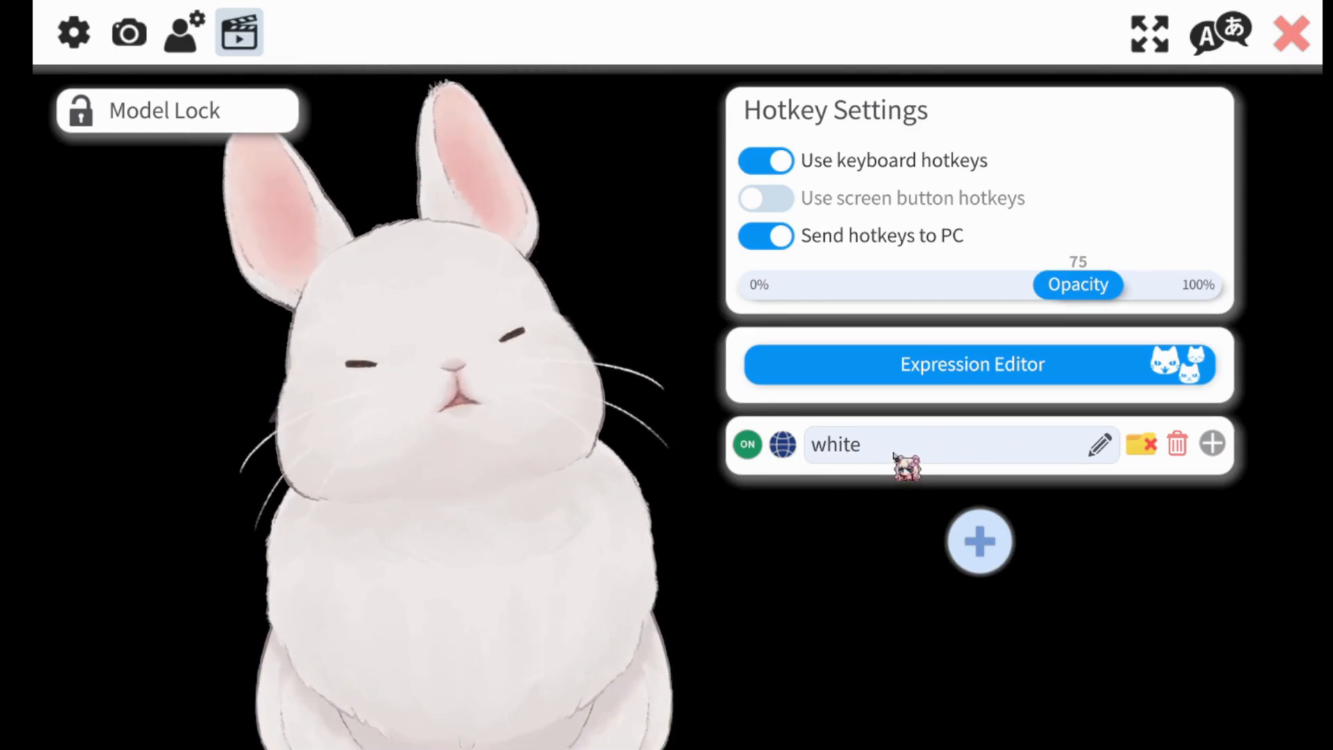
{"action": "key", "text": "1"}
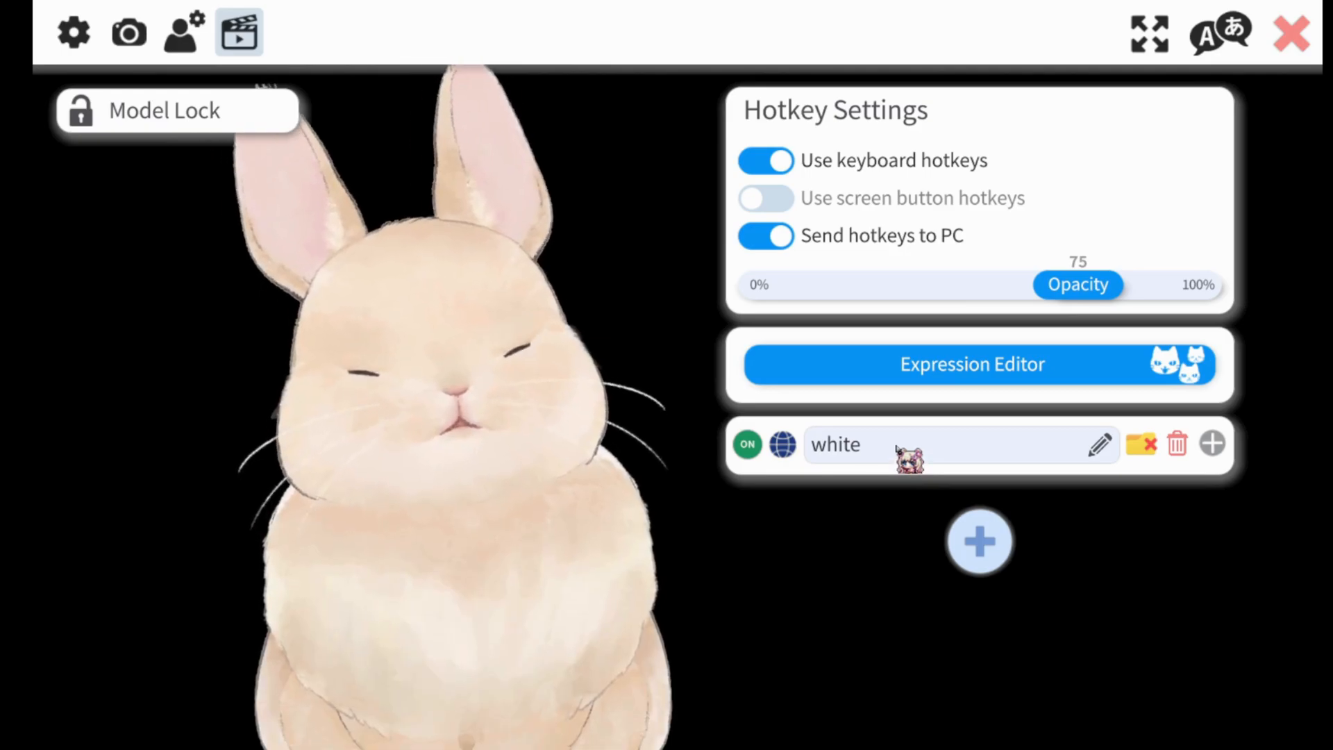
Create a new hotkey for the rabbit model and name it HEADPAT
{"action": "left_click", "coordinate": [978, 540]}
{"action": "scroll", "coordinate": [1054, 548], "scroll_direction": "down", "scroll_amount": 3}
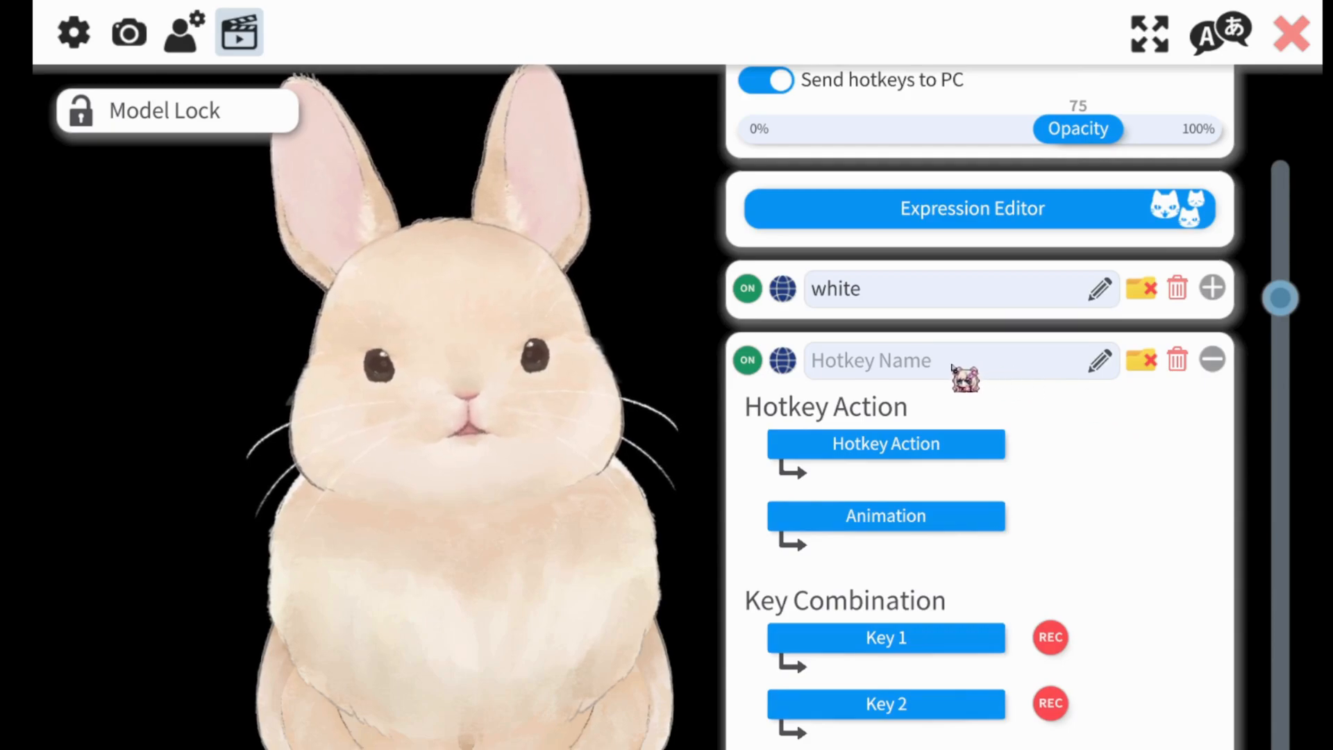
{"action": "left_click", "coordinate": [1102, 364]}
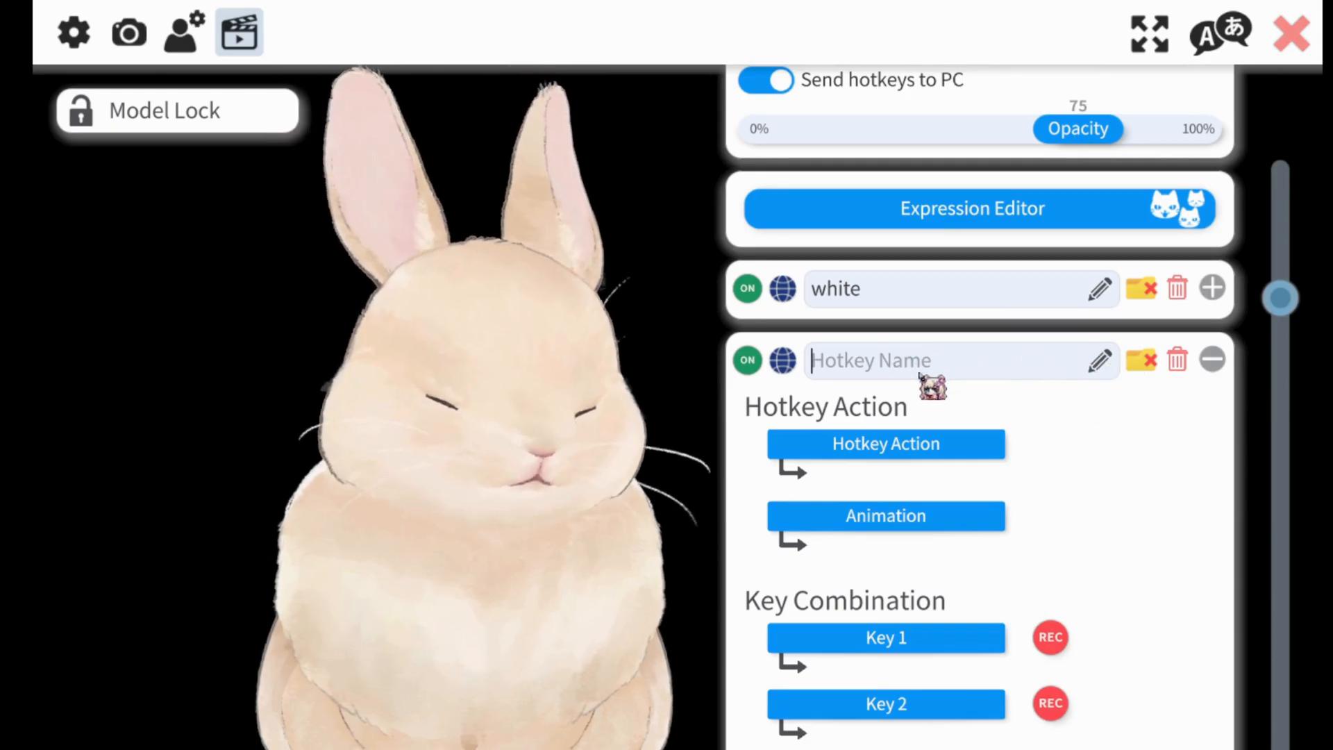
{"action": "type", "text": "HEADPAT"}
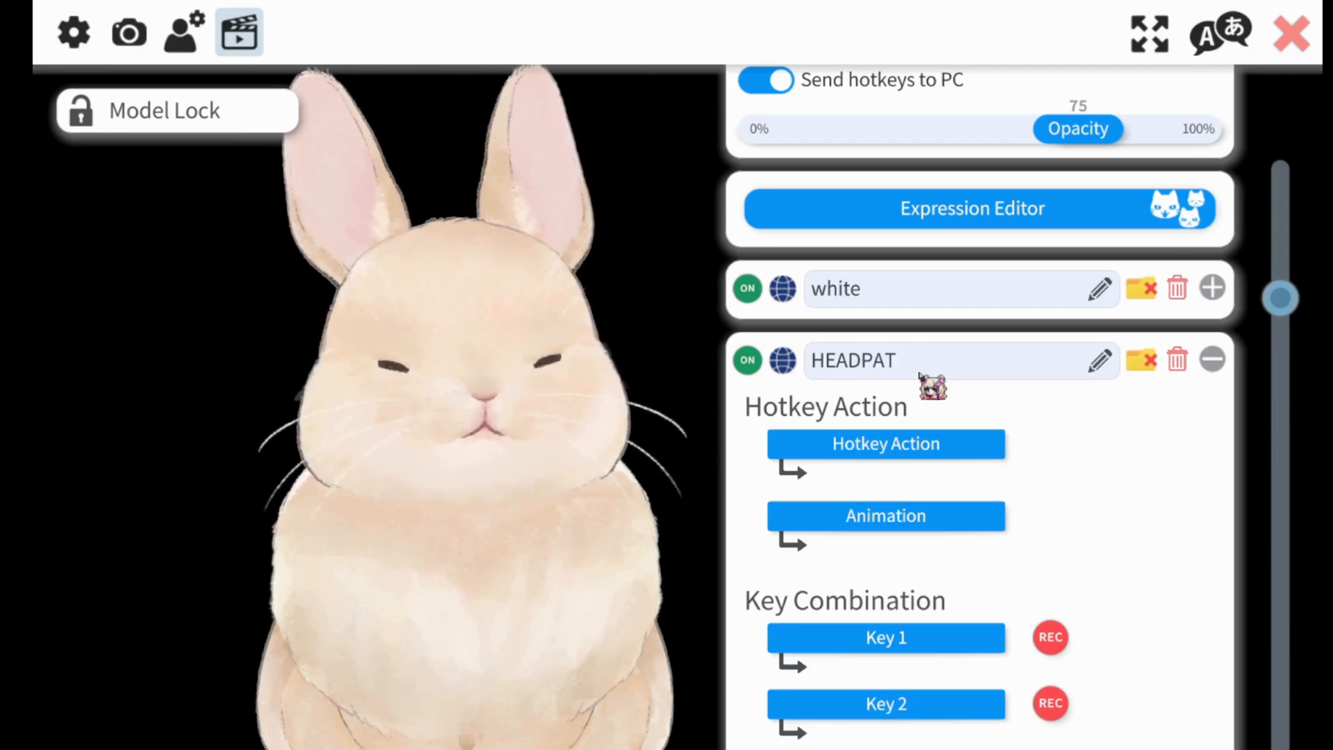
Set the HEADPAT hotkey's action to Toggle Item Scene
{"action": "left_click", "coordinate": [911, 453]}
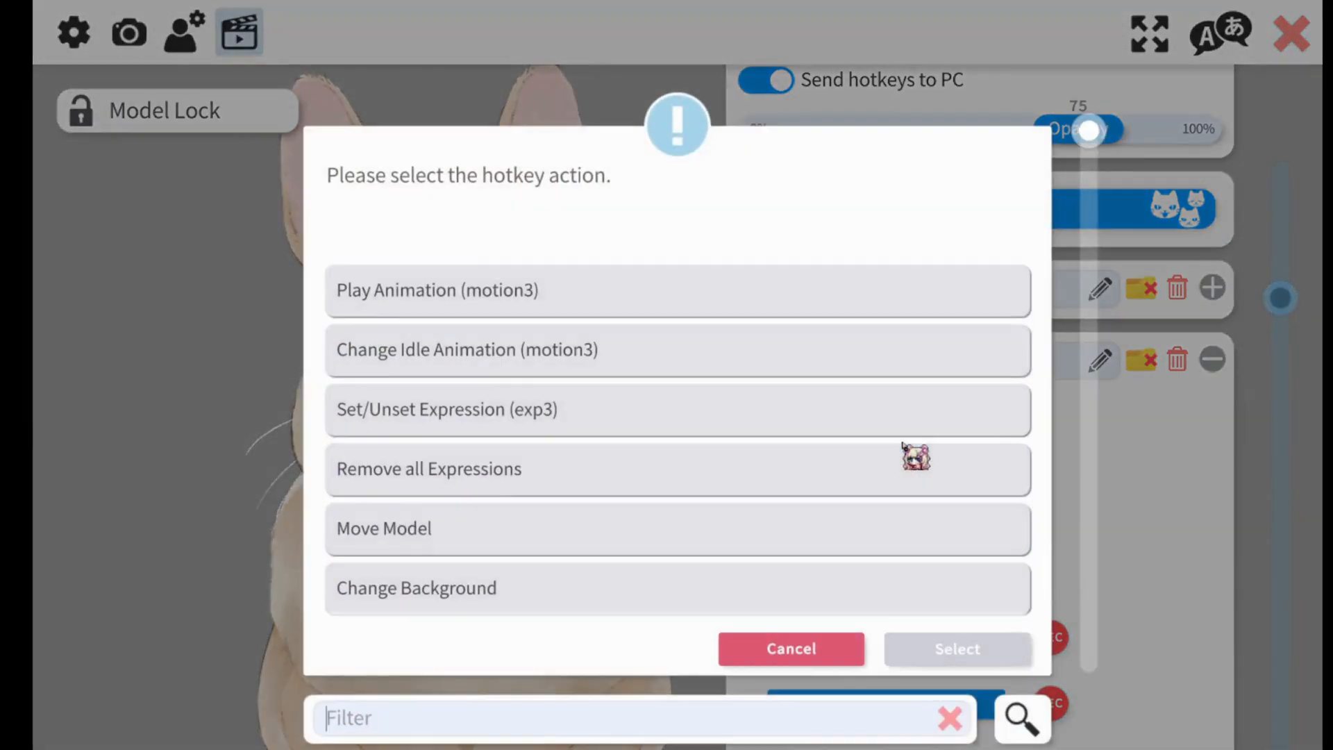
{"action": "scroll", "coordinate": [523, 426], "scroll_direction": "down", "scroll_amount": 6}
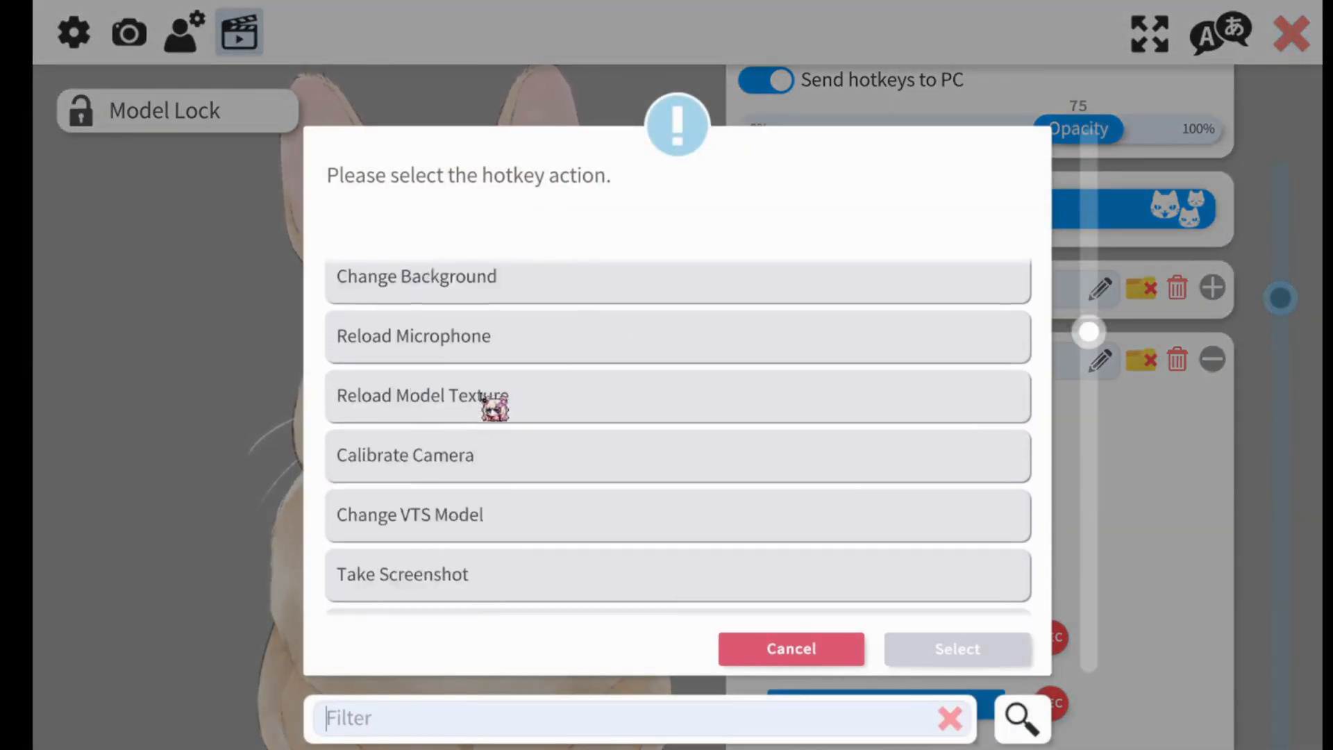
{"action": "scroll", "coordinate": [491, 406], "scroll_direction": "down", "scroll_amount": 1}
{"action": "left_click", "coordinate": [506, 504]}
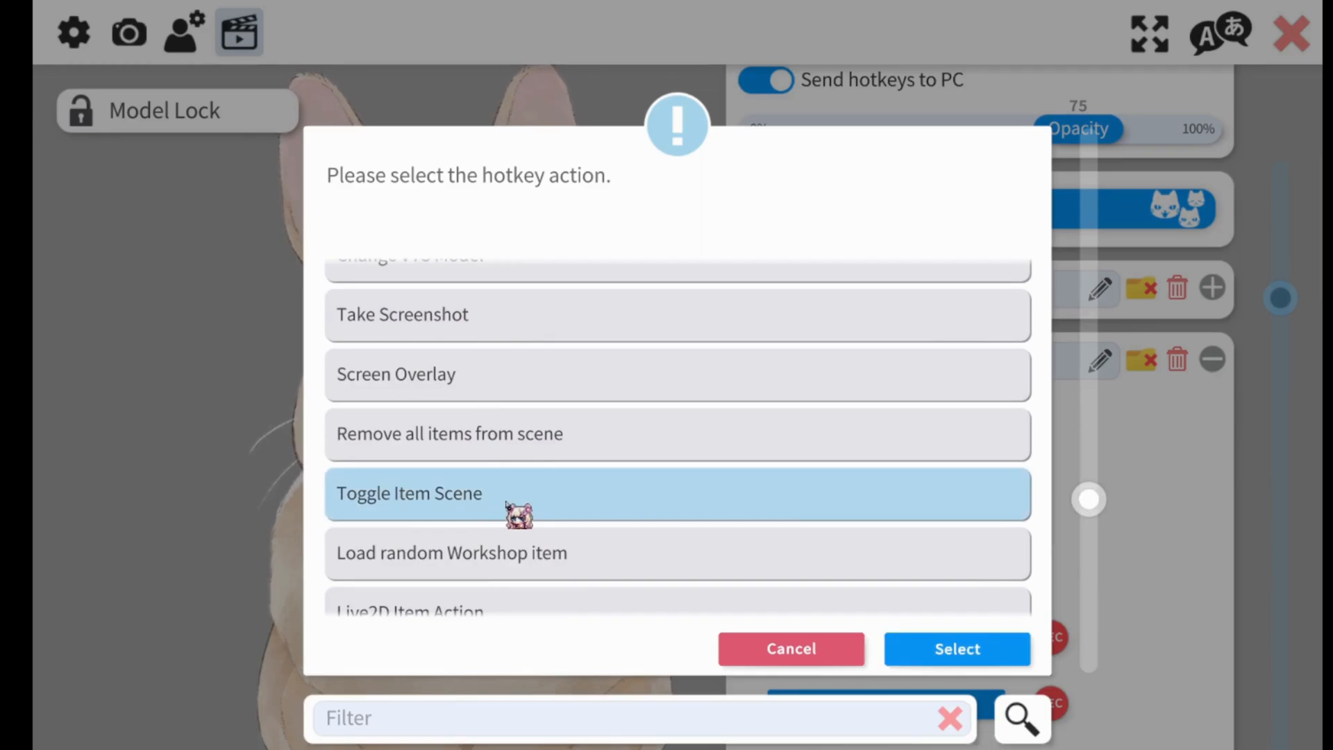
{"action": "left_click", "coordinate": [982, 656]}
Assign the HEADPAT item scene as the one the new hotkey toggles
{"action": "left_click", "coordinate": [901, 525]}
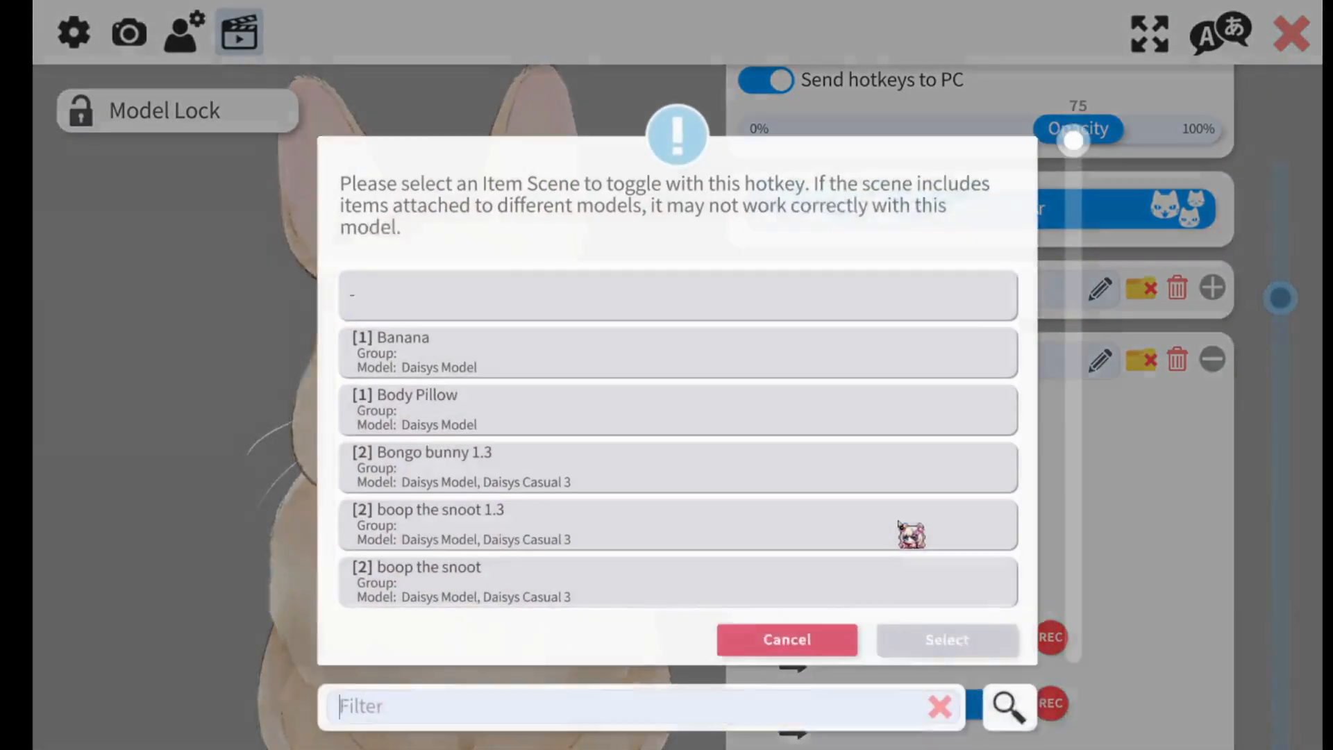
{"action": "scroll", "coordinate": [467, 456], "scroll_direction": "down", "scroll_amount": 3}
{"action": "scroll", "coordinate": [459, 444], "scroll_direction": "down", "scroll_amount": 10}
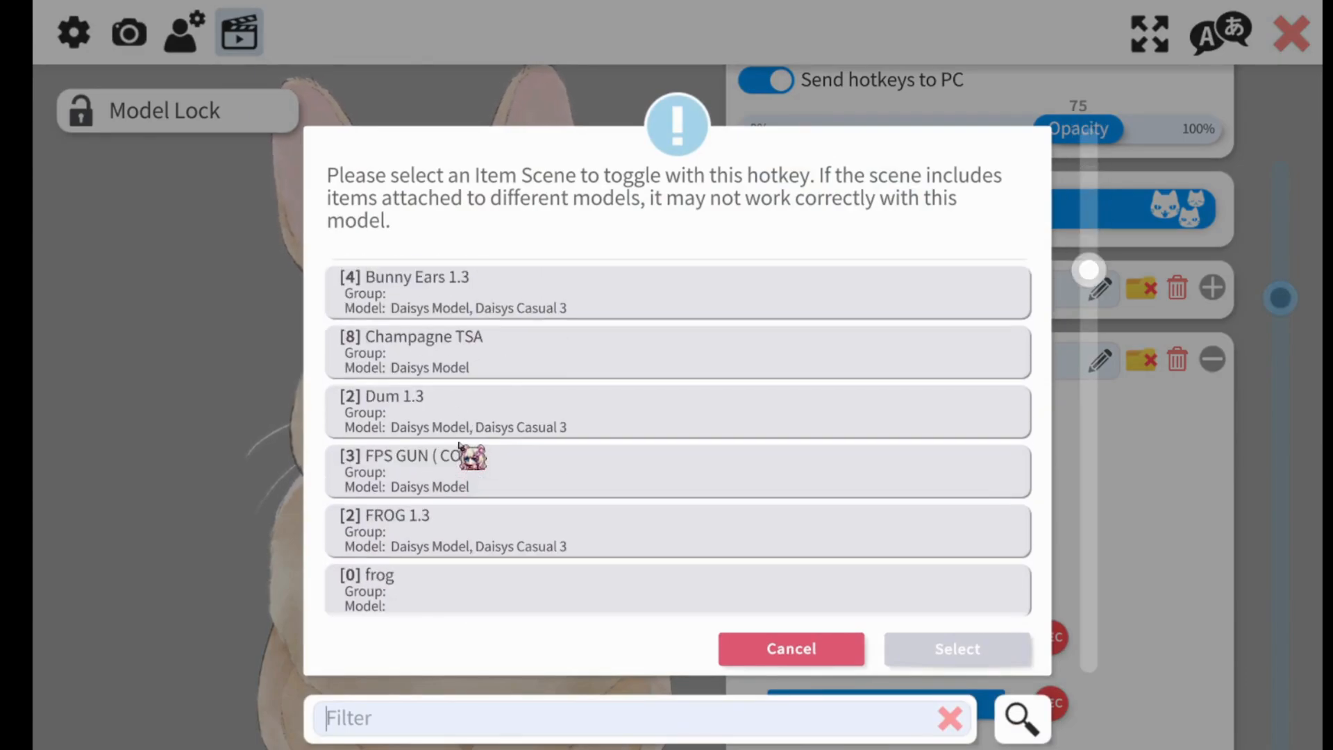
{"action": "left_click", "coordinate": [444, 458]}
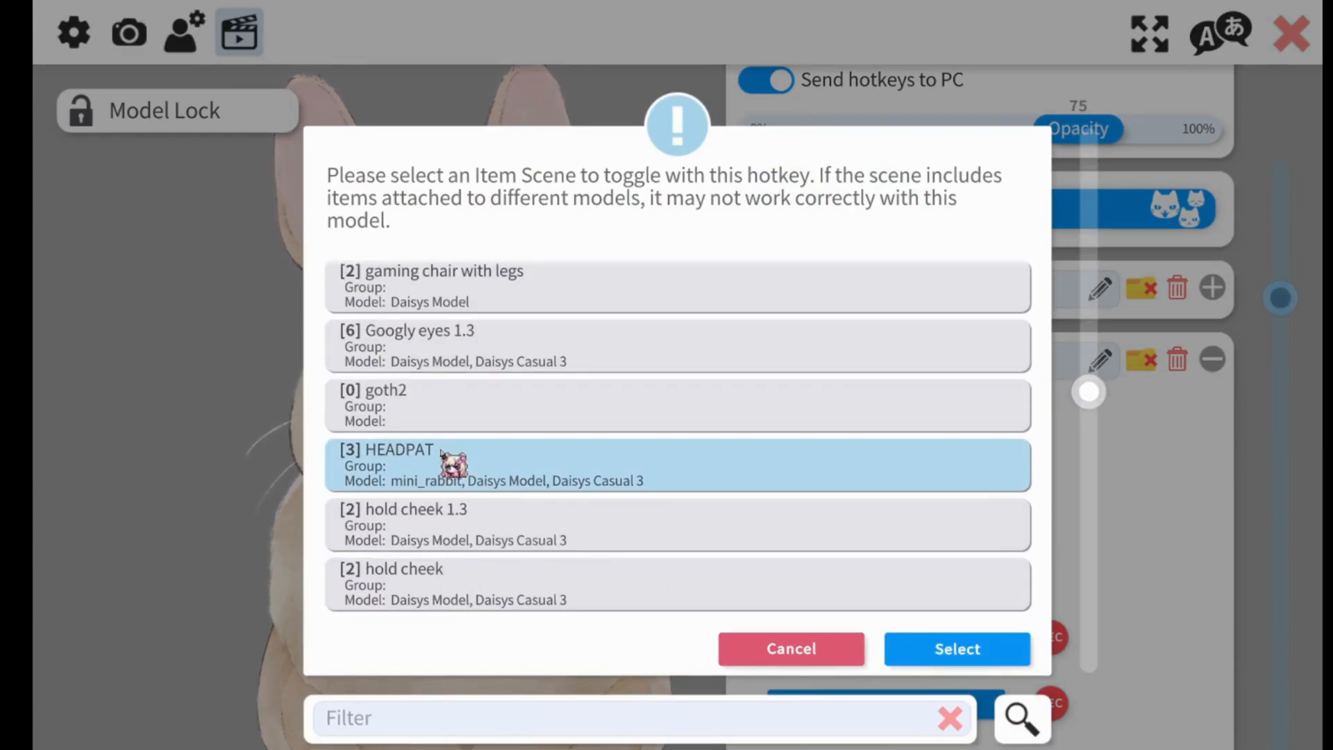
{"action": "left_click", "coordinate": [960, 651]}
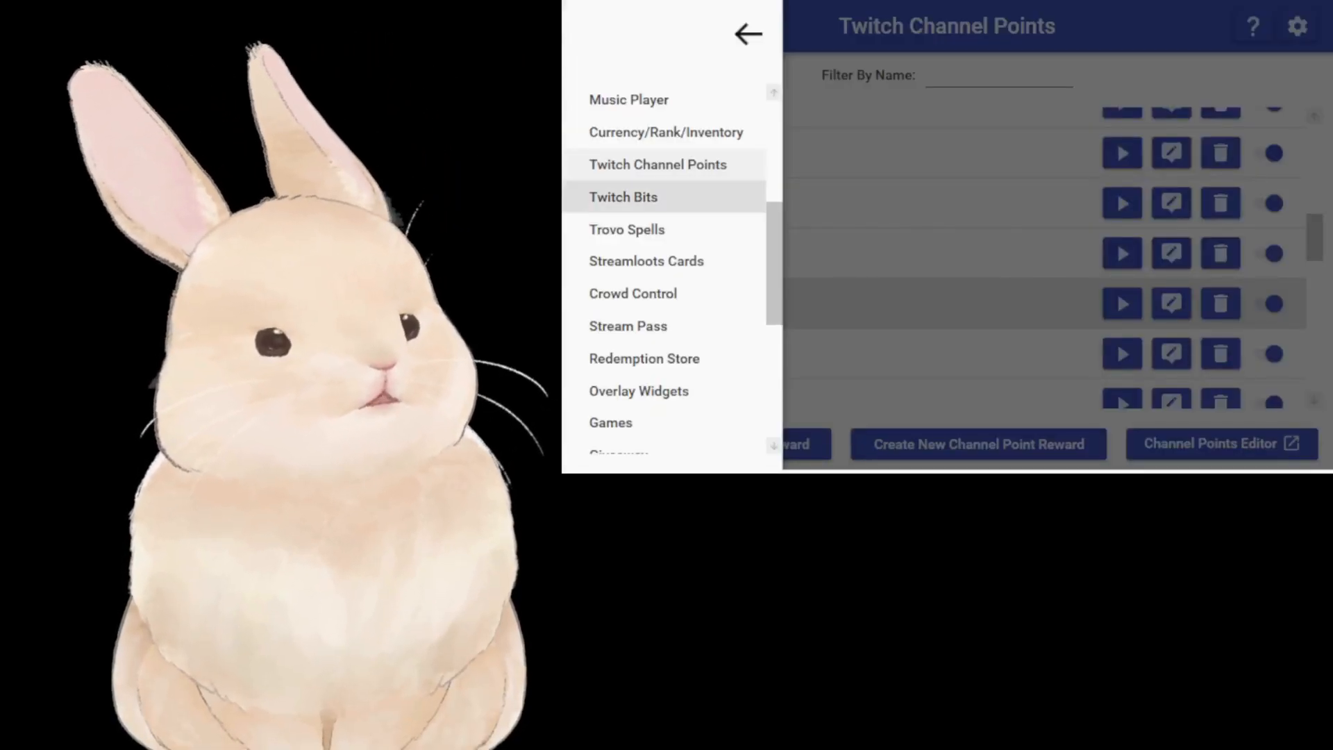
In the stream bot's Twitch Channel Points, open the HEADPAT reward for editing and review its existing VTube Studio actions
{"action": "left_click", "coordinate": [639, 171]}
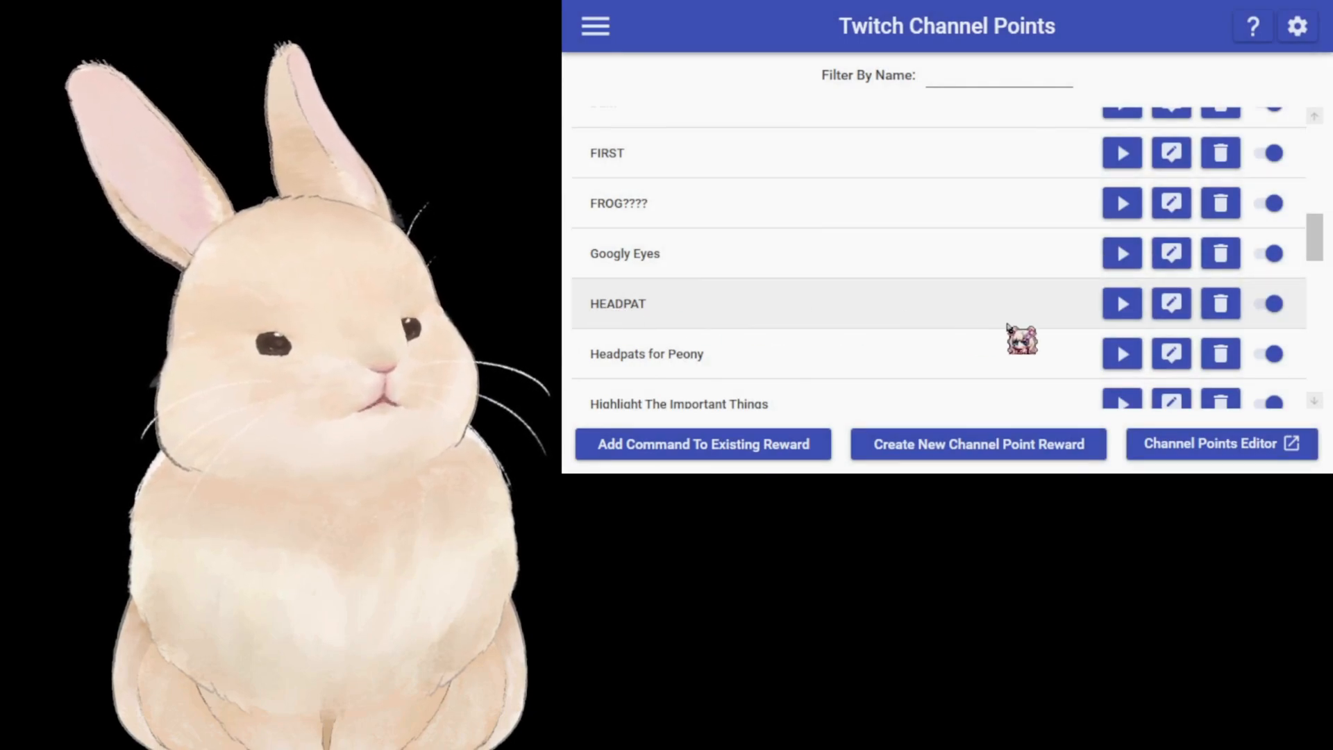
{"action": "left_click", "coordinate": [1171, 303]}
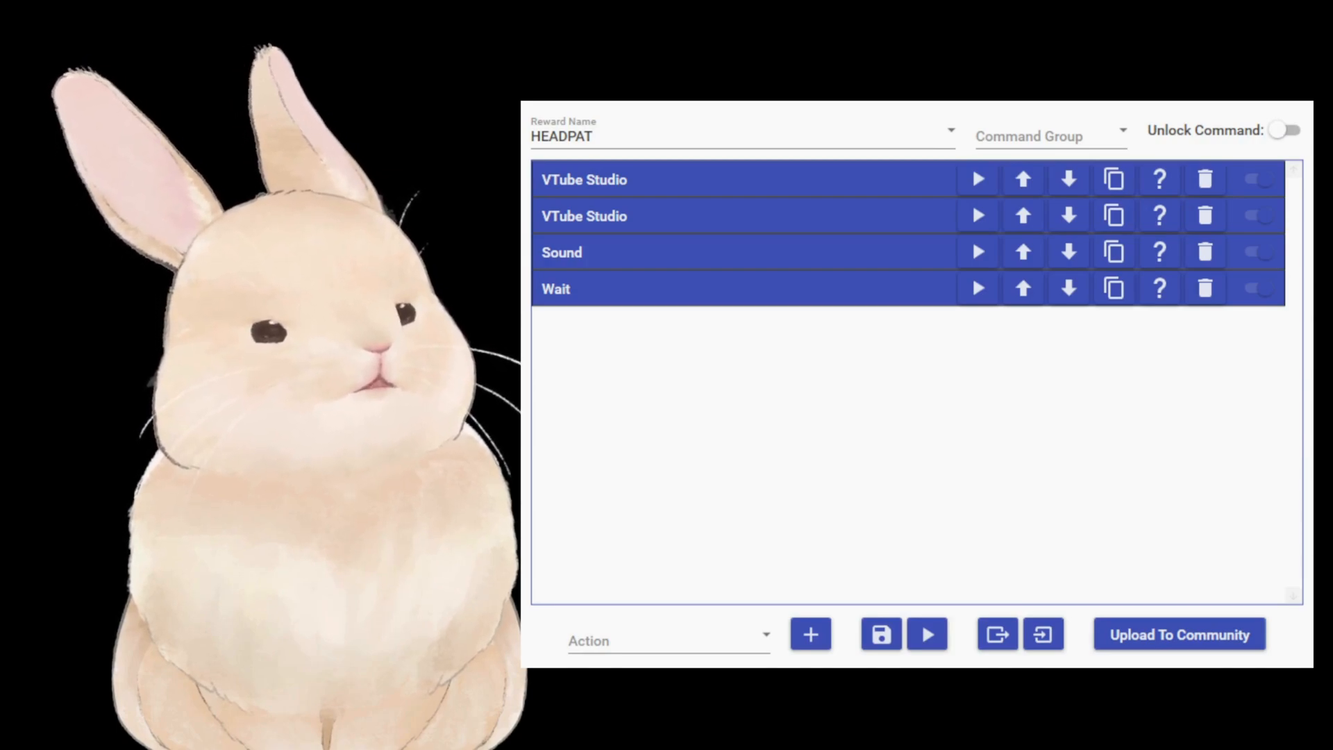
{"action": "left_click", "coordinate": [672, 182]}
{"action": "left_click", "coordinate": [891, 181]}
{"action": "left_click", "coordinate": [780, 214]}
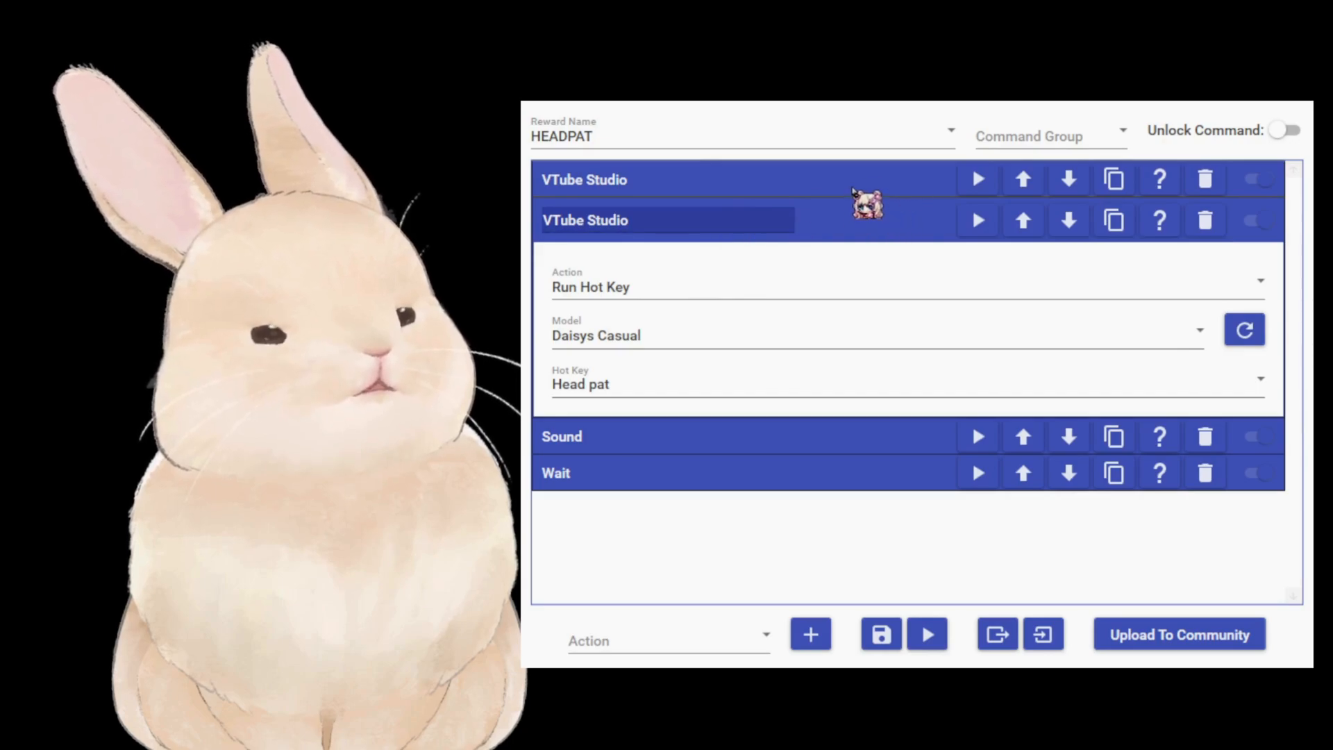
{"action": "left_click", "coordinate": [861, 214]}
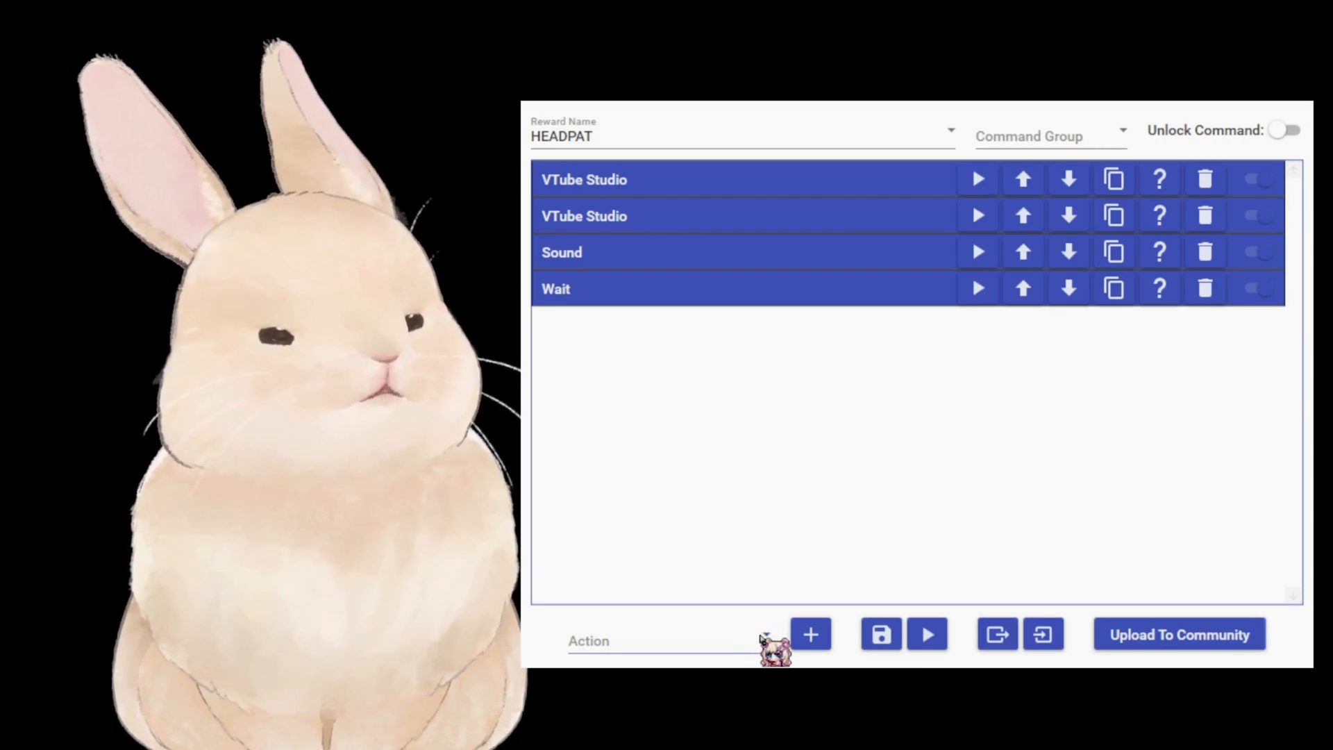
Add a VTube Studio action to the HEADPAT reward that runs the HEADPAT hot key on the mini_rabbit model
{"action": "left_click", "coordinate": [637, 456]}
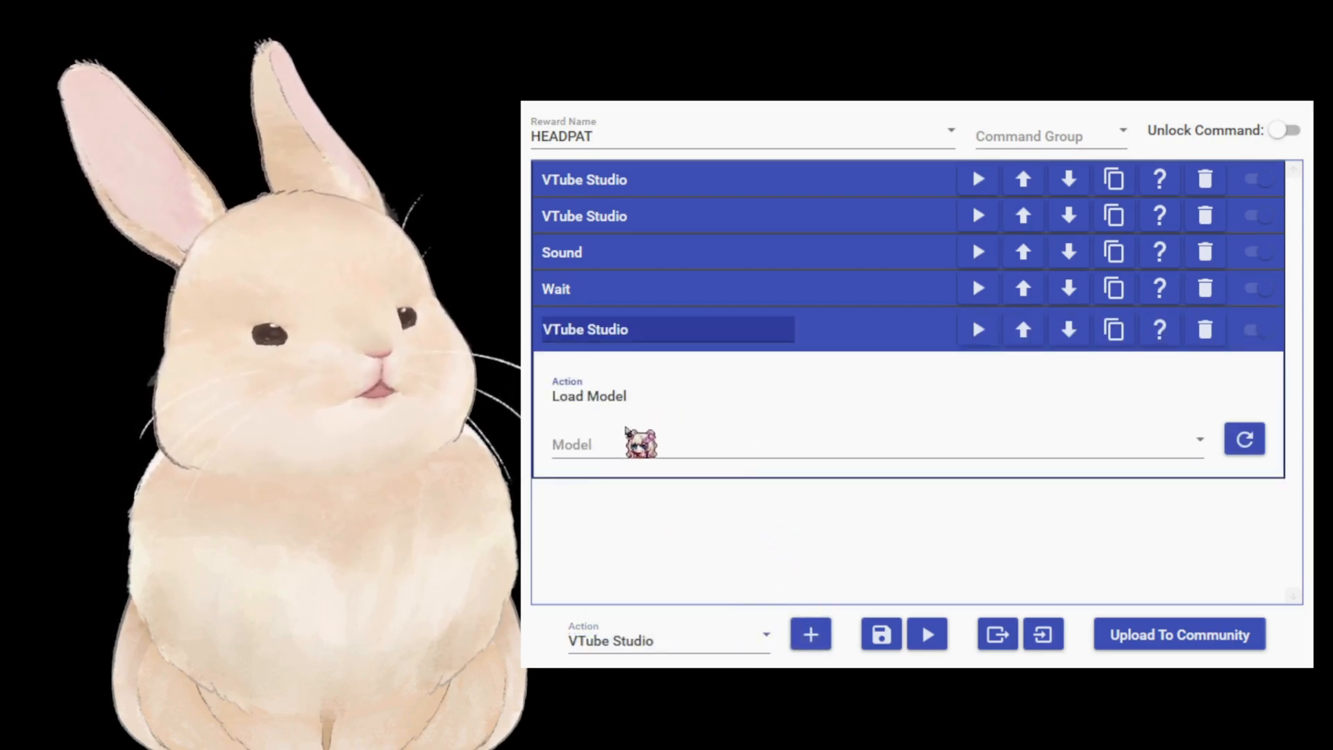
{"action": "left_click", "coordinate": [608, 471]}
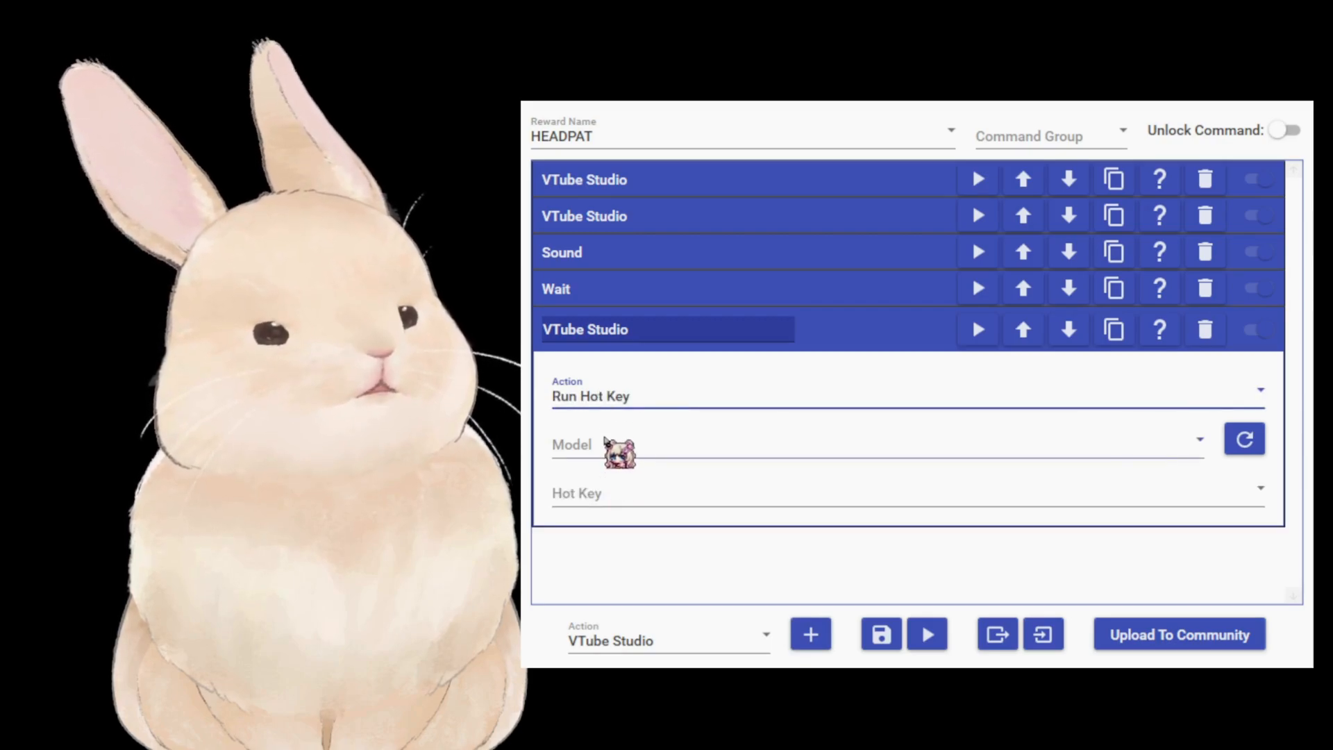
{"action": "left_click", "coordinate": [1092, 441]}
{"action": "left_click", "coordinate": [636, 577]}
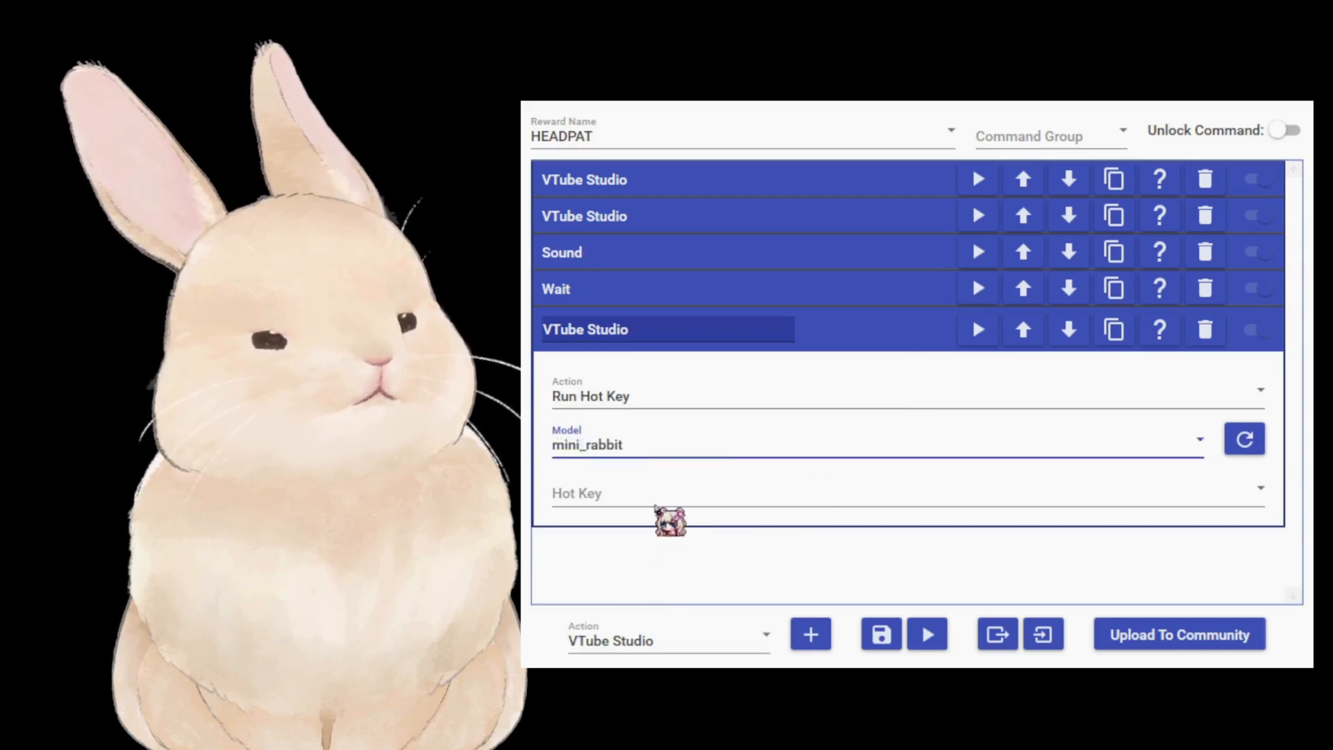
{"action": "left_click", "coordinate": [1259, 494]}
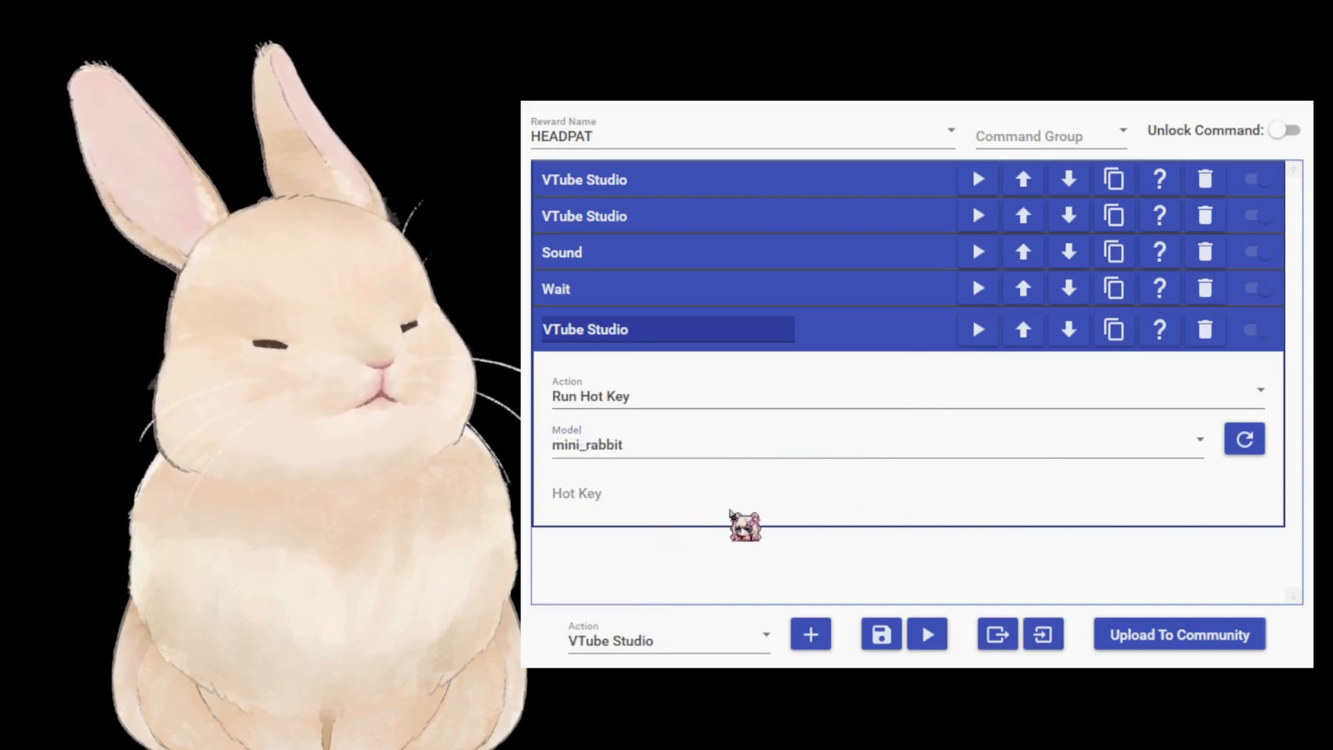
{"action": "left_click", "coordinate": [810, 543]}
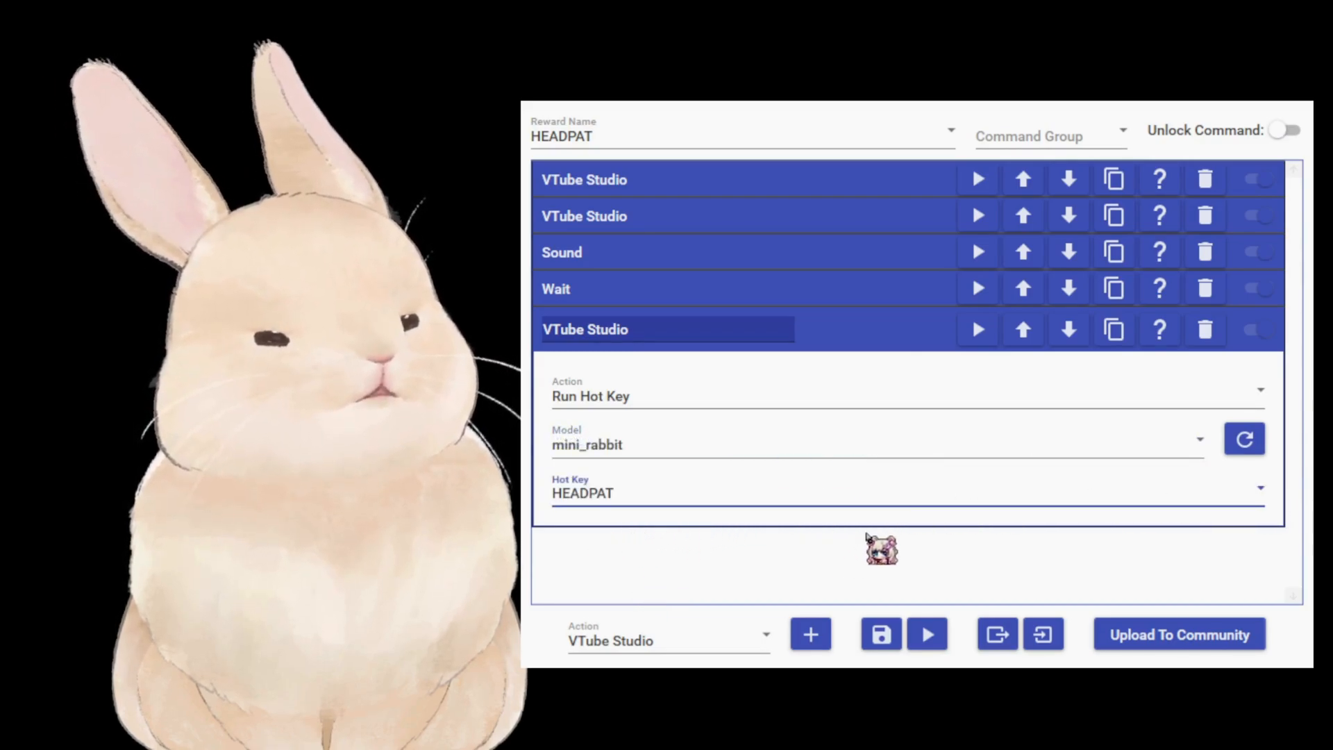
Move the new VTube Studio action up to sit directly above the Sound action, and save the HEADPAT reward command
{"action": "left_click", "coordinate": [980, 346]}
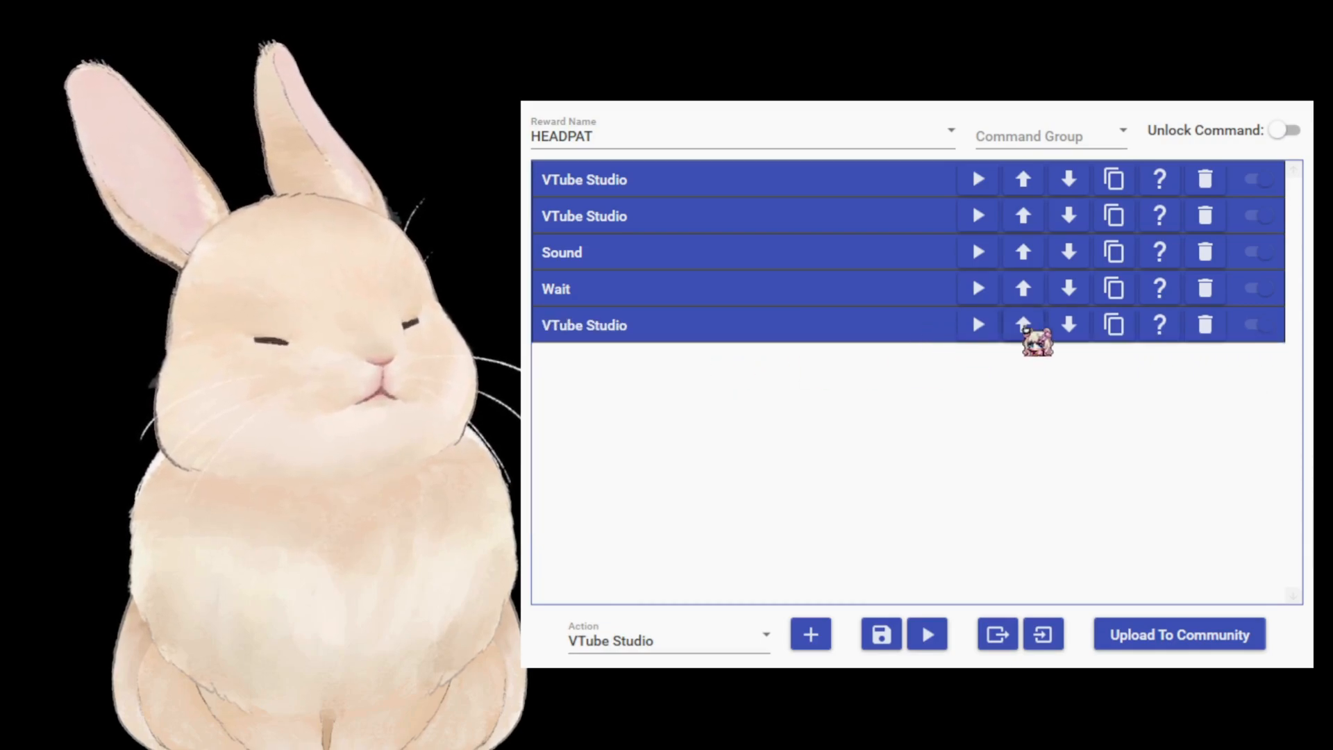
{"action": "left_click", "coordinate": [1035, 318]}
{"action": "left_click", "coordinate": [1023, 289]}
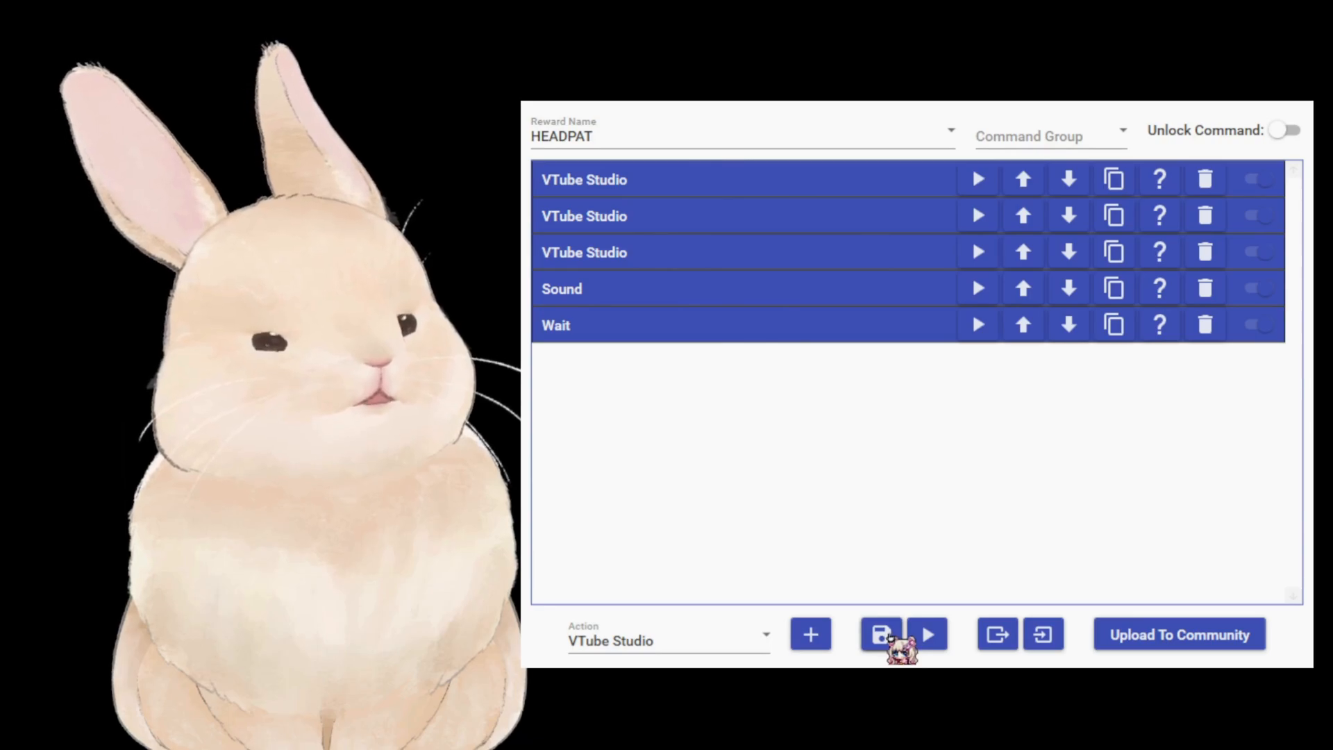
{"action": "left_click", "coordinate": [890, 636]}
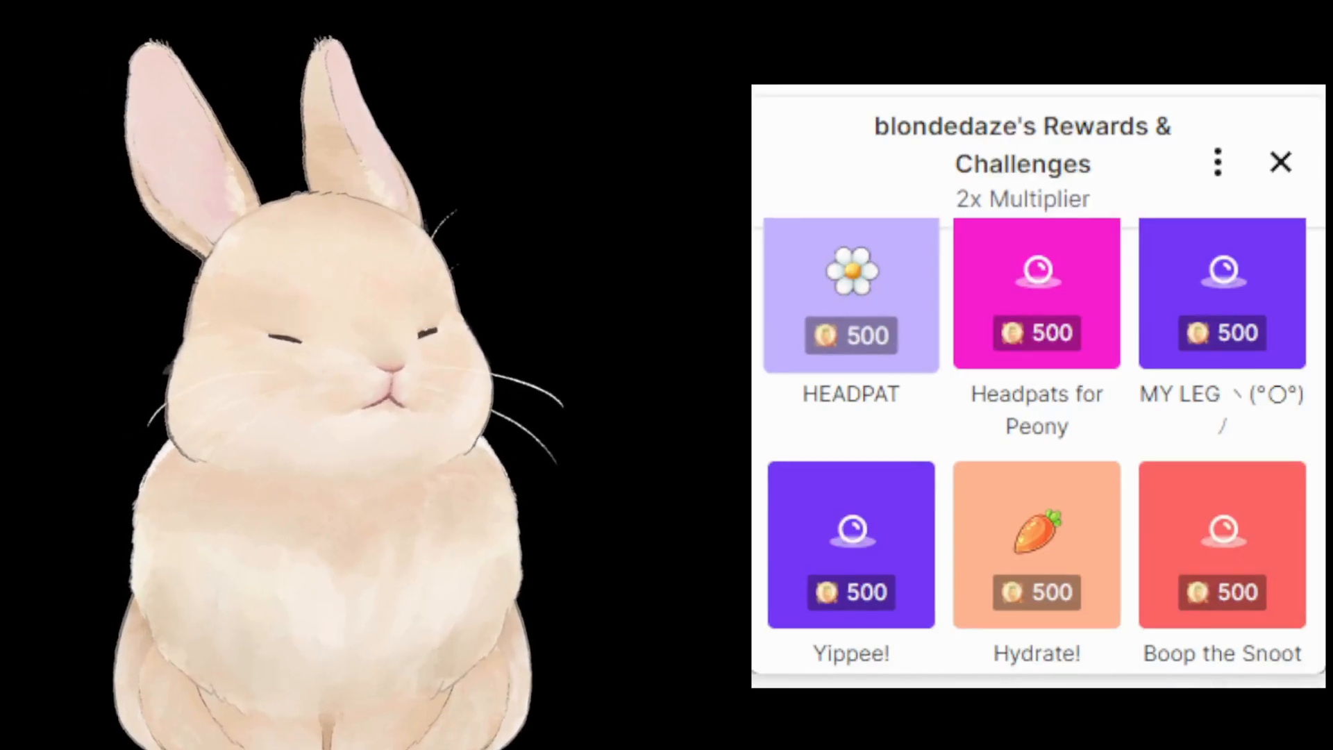
Switch to the Twitch chat's channel point rewards and redeem the 500-point HEADPAT reward to test it
{"action": "left_click", "coordinate": [864, 313]}
{"action": "left_click", "coordinate": [1045, 601]}
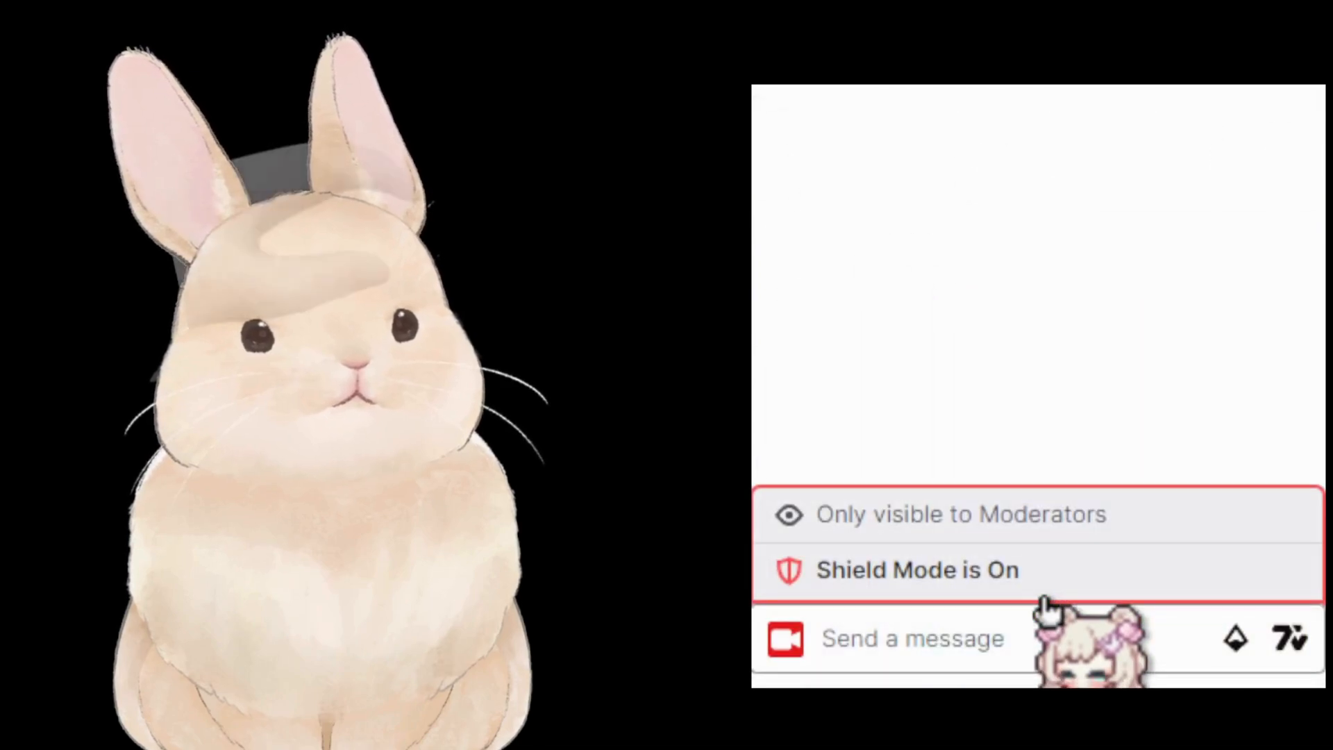